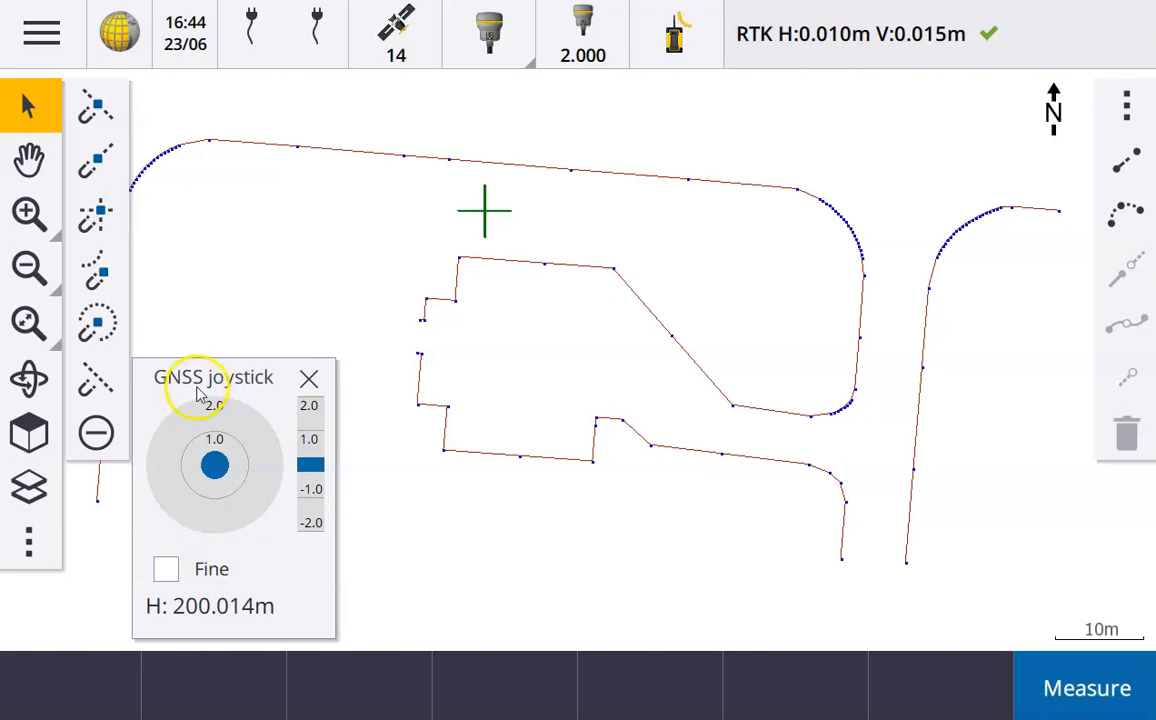
pyautogui.moveTo(197, 379); pyautogui.dragTo(202, 390)
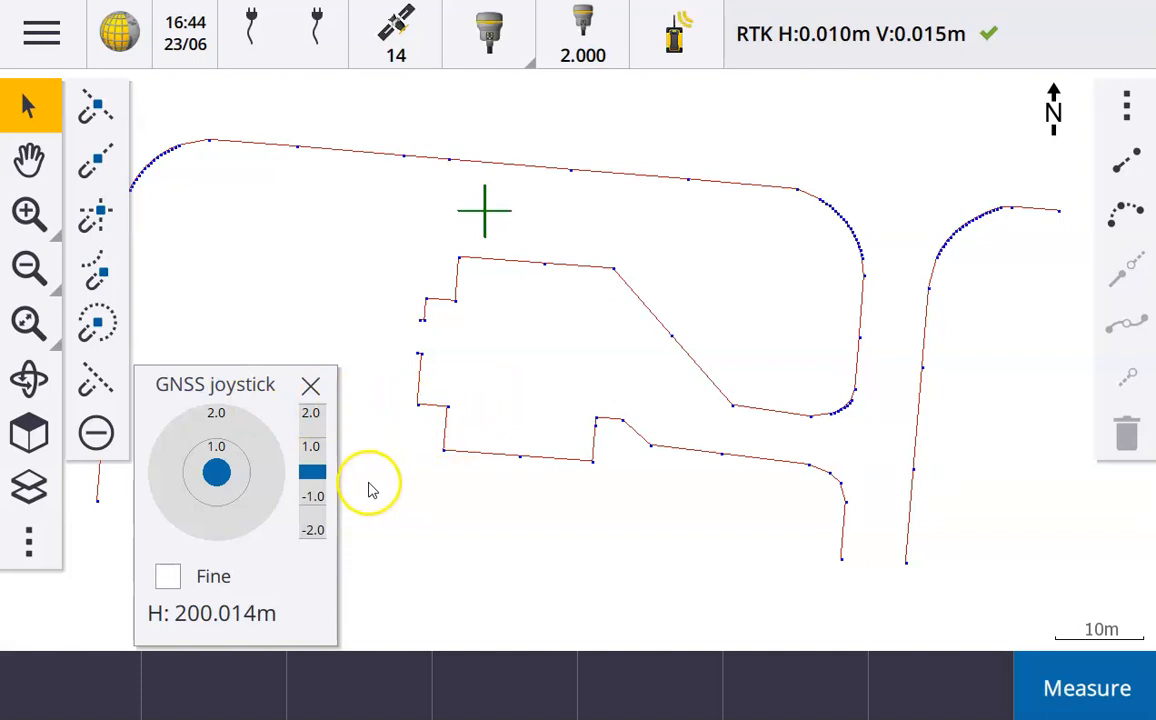
pyautogui.moveTo(250, 385)
pyautogui.mouseDown()
pyautogui.moveTo(240, 338)
pyautogui.moveTo(251, 385)
pyautogui.mouseUp()
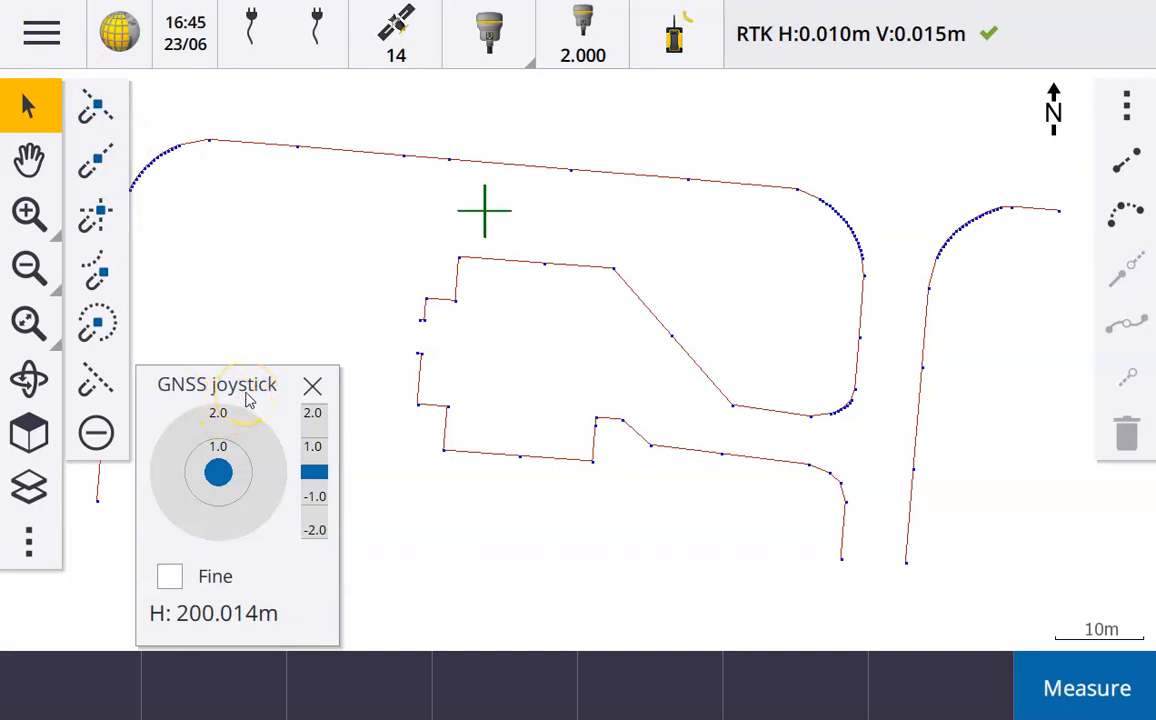
pyautogui.moveTo(249, 389); pyautogui.dragTo(249, 390)
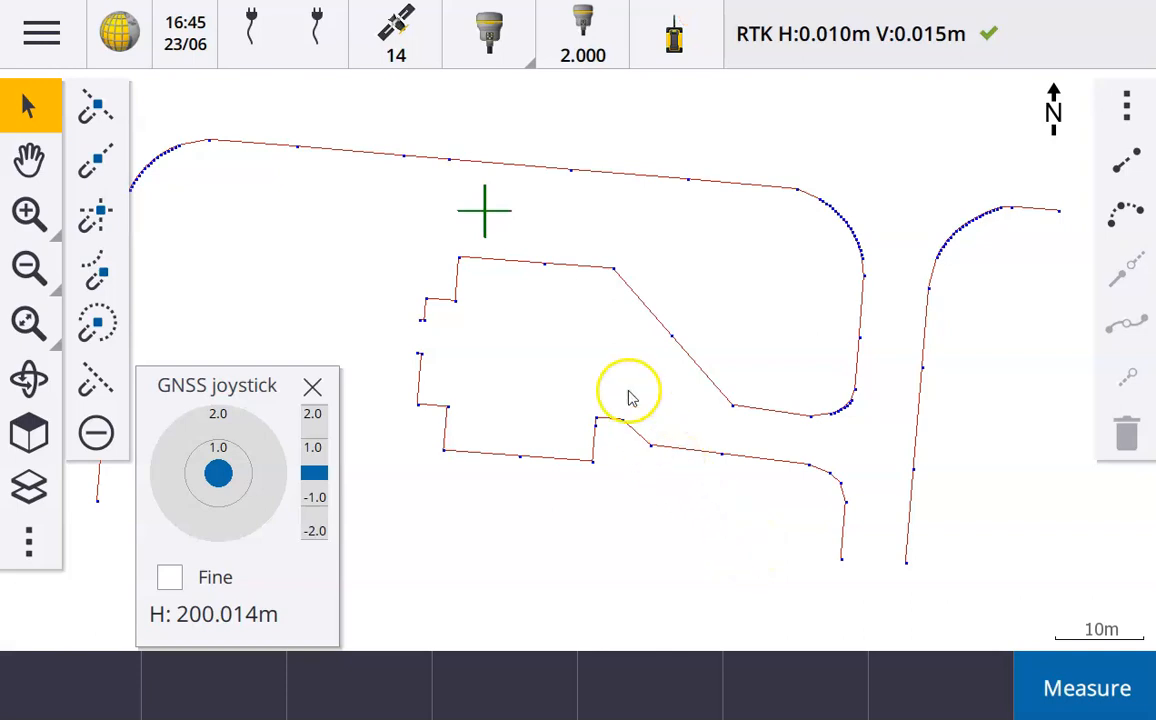
# Start measuring points and name the first point 1
pyautogui.click(1058, 682)
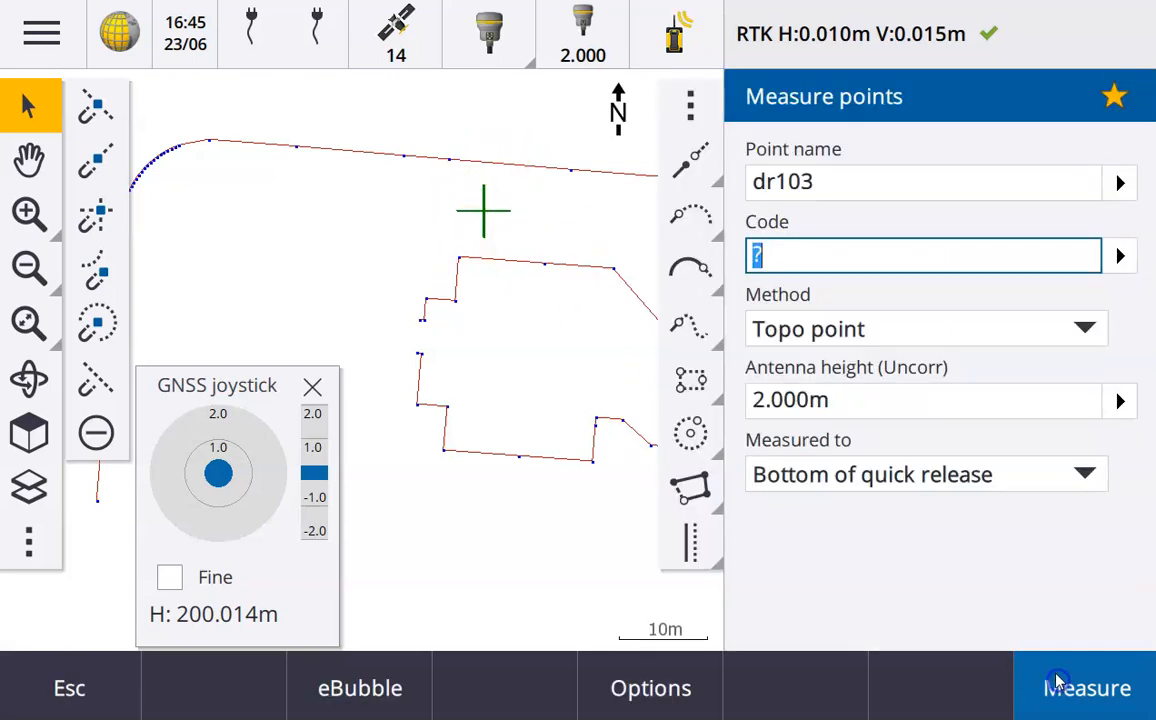
pyautogui.click(848, 182)
pyautogui.click(838, 178)
pyautogui.write('1')
pyautogui.moveTo(841, 180); pyautogui.dragTo(752, 180)
pyautogui.write('1')
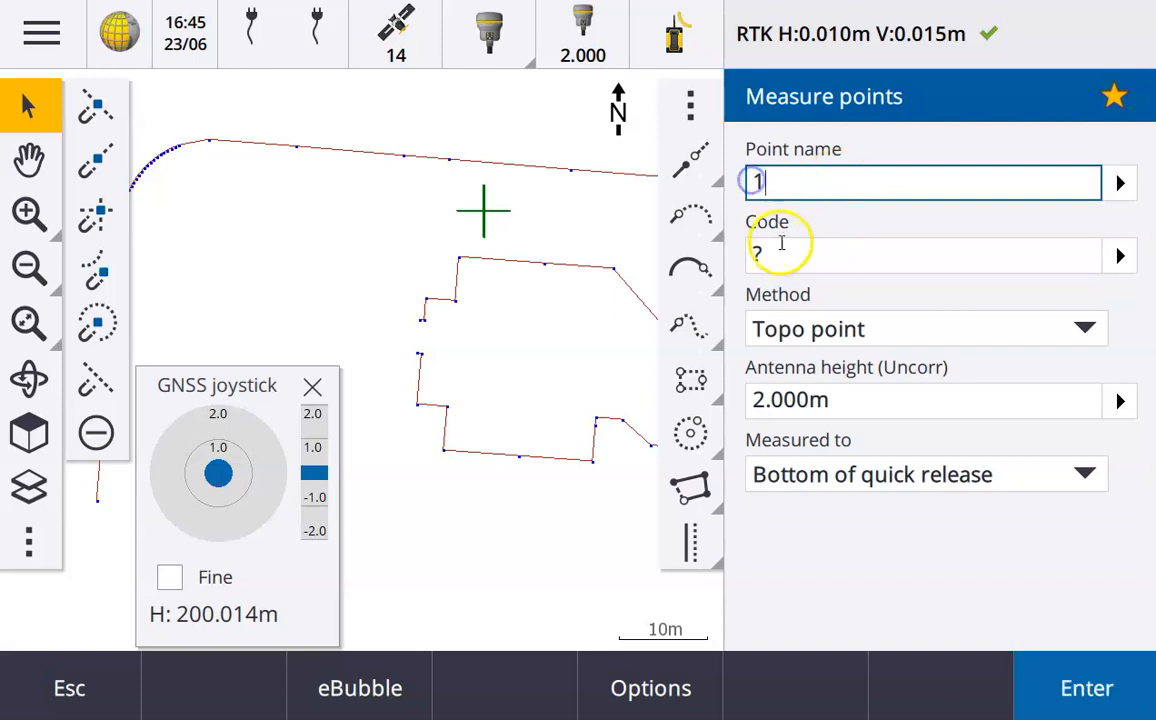
# Assign the feature library code TB (Top of Bank) to point 1
pyautogui.click(781, 250)
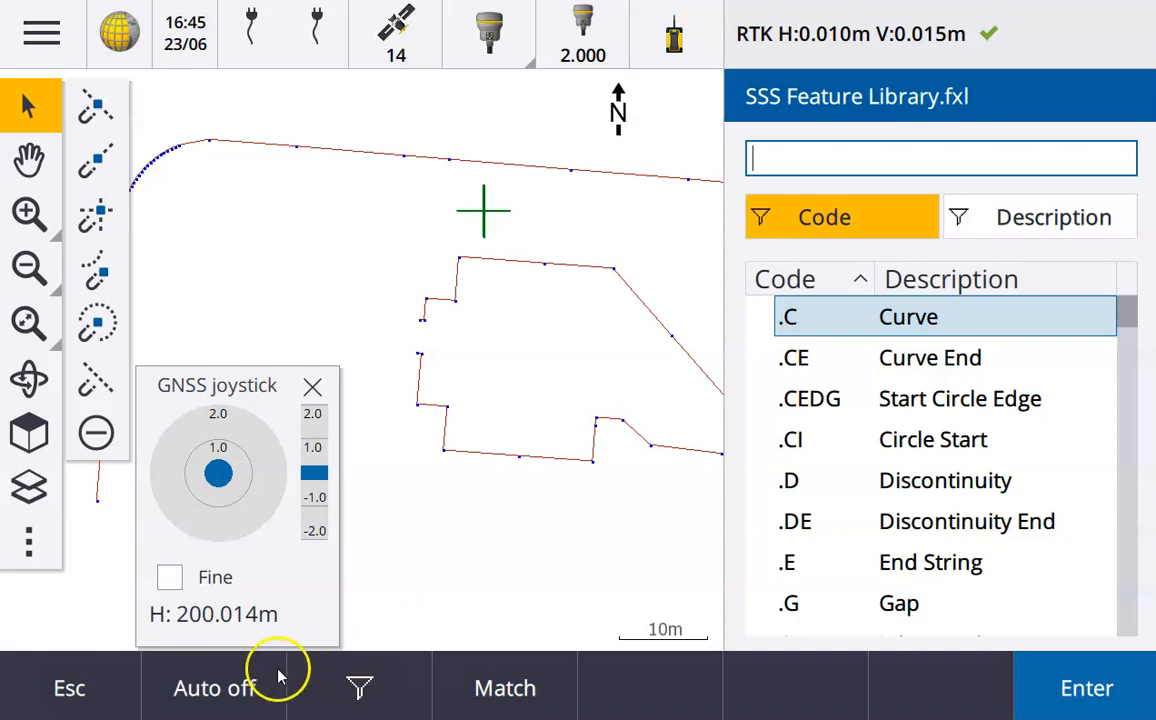
pyautogui.click(69, 686)
pyautogui.click(822, 259)
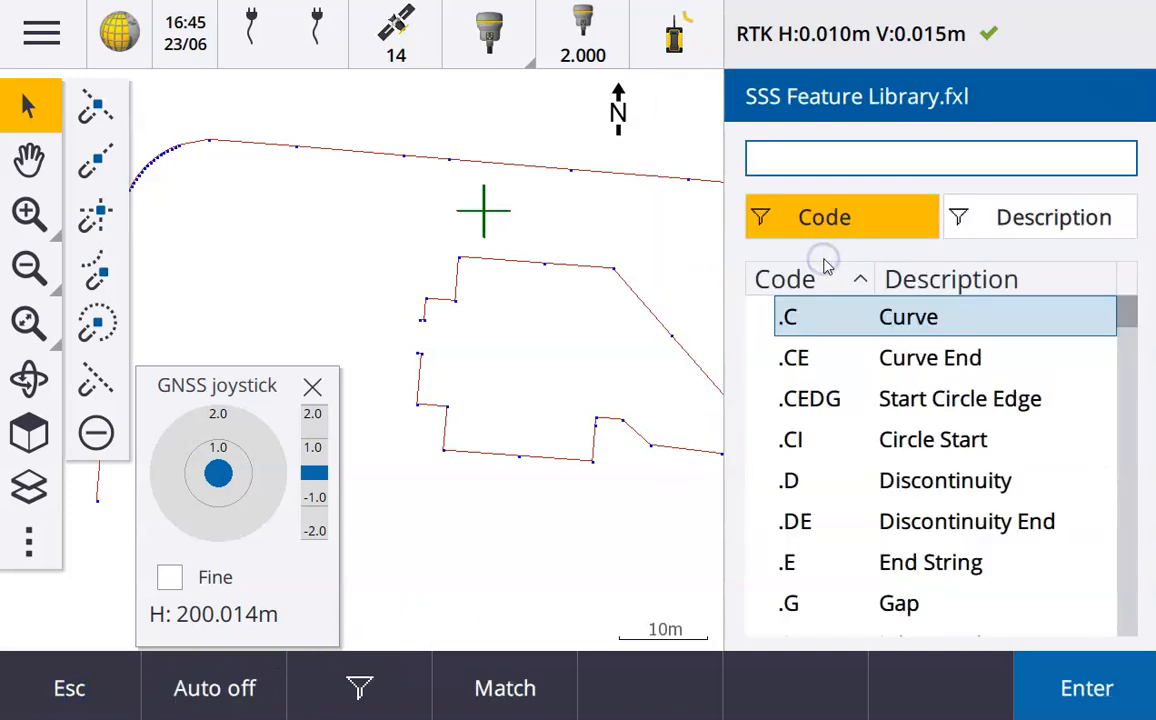
pyautogui.write('Tc')
pyautogui.press('BackSpace')
pyautogui.press('BackSpace')
pyautogui.press('BackSpace')
pyautogui.write('DCM')
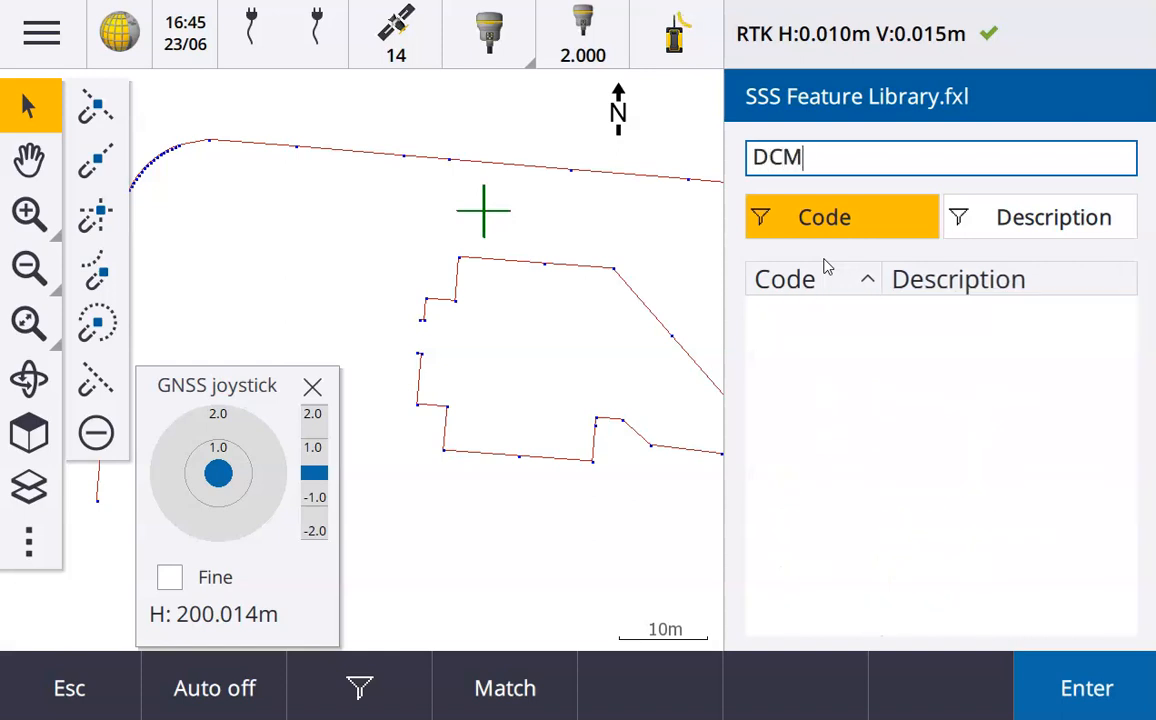
pyautogui.press('BackSpace')
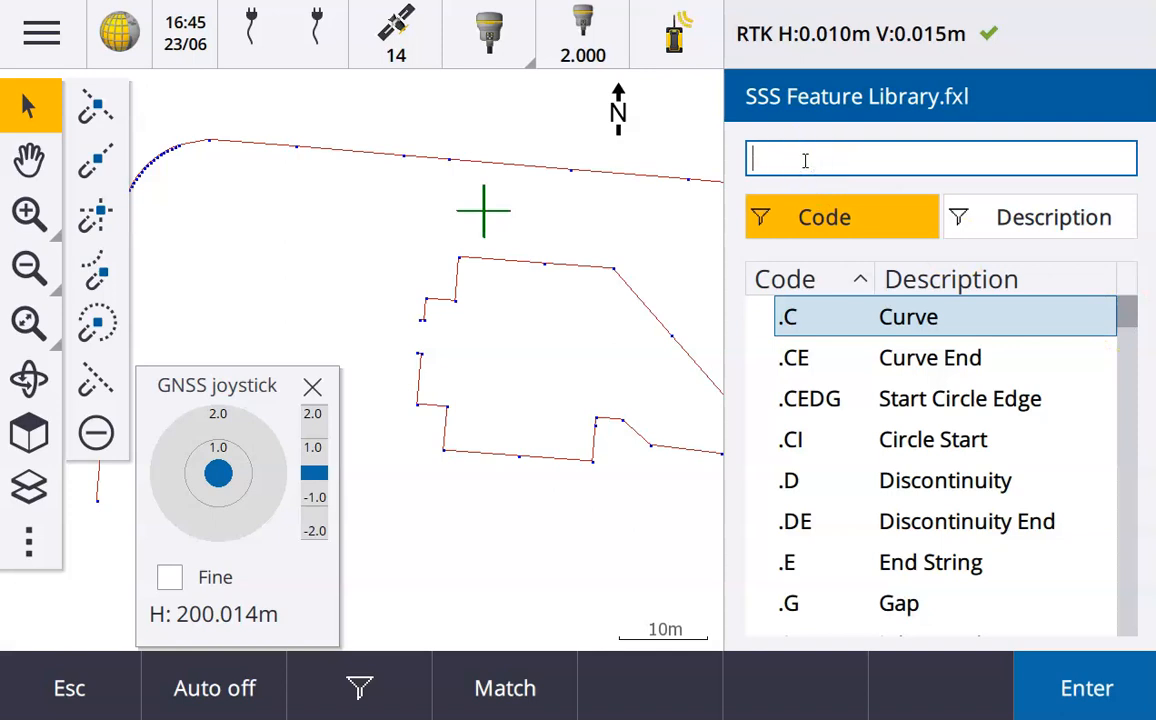
pyautogui.write('TB')
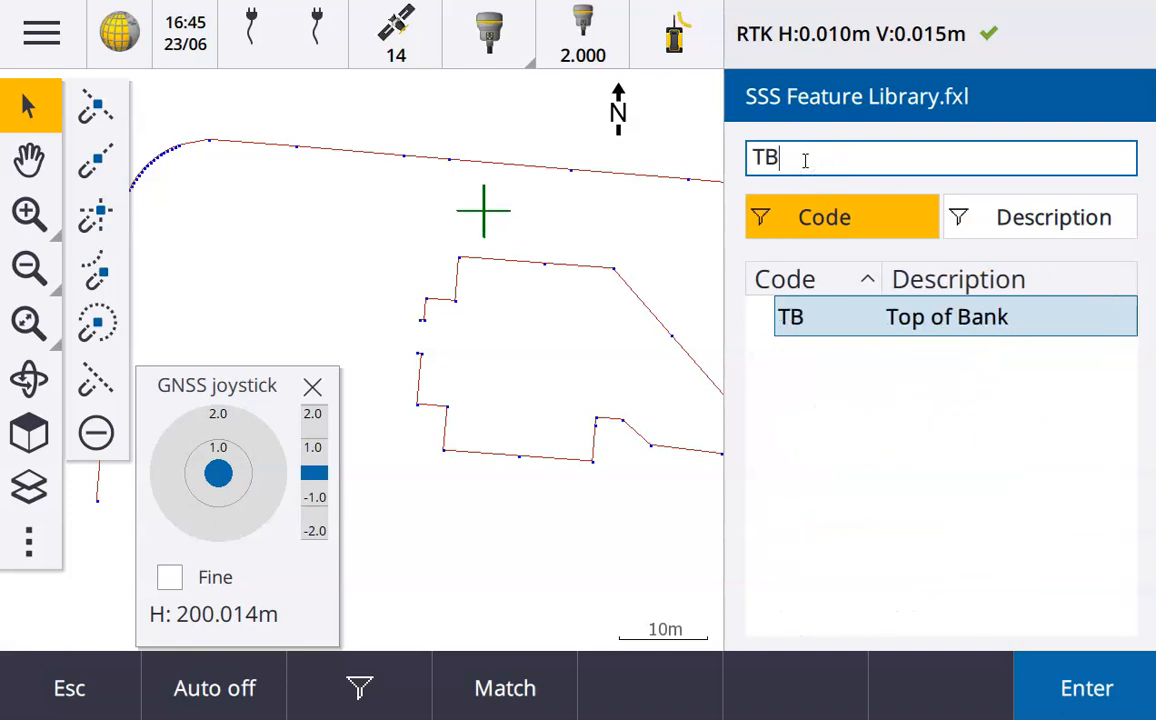
pyautogui.click(1090, 700)
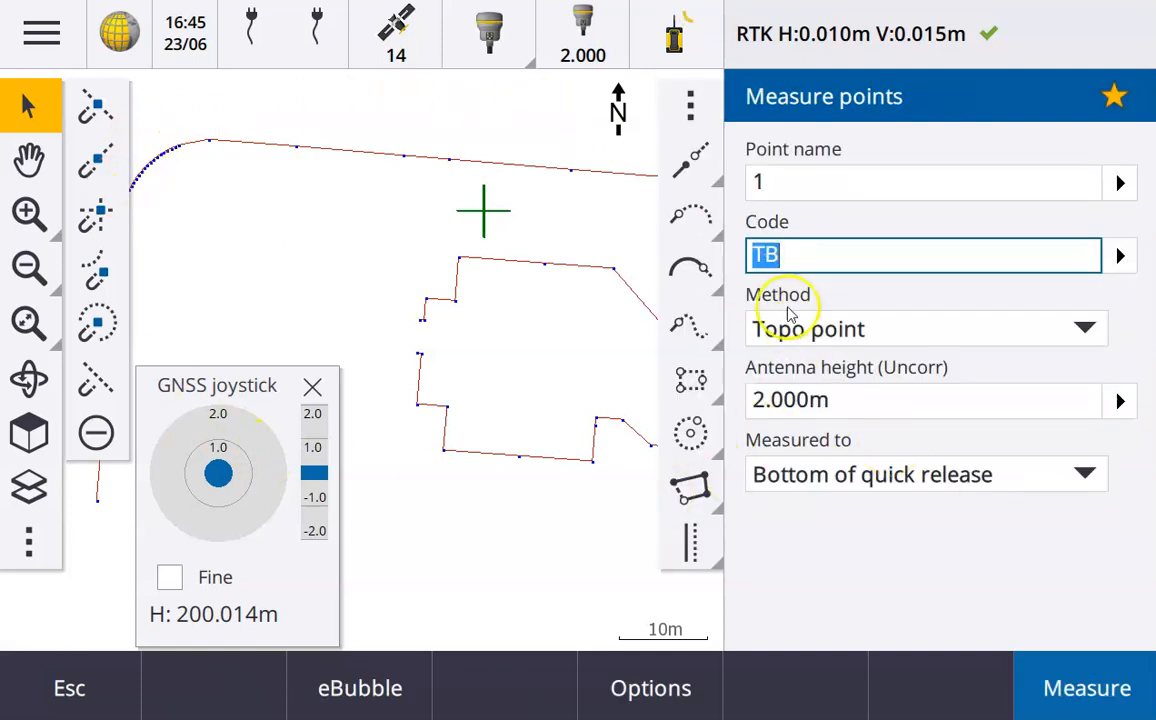
# Hide the Pyramid New.dxf linework from the active map
pyautogui.click(28, 490)
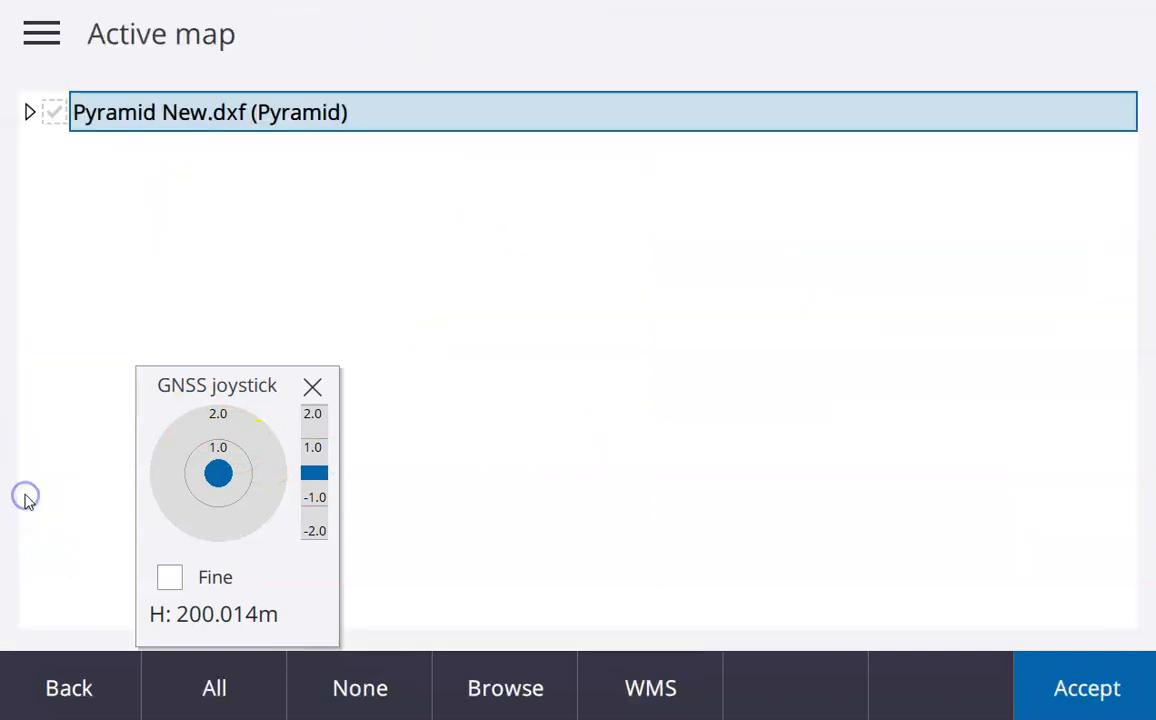
pyautogui.click(352, 690)
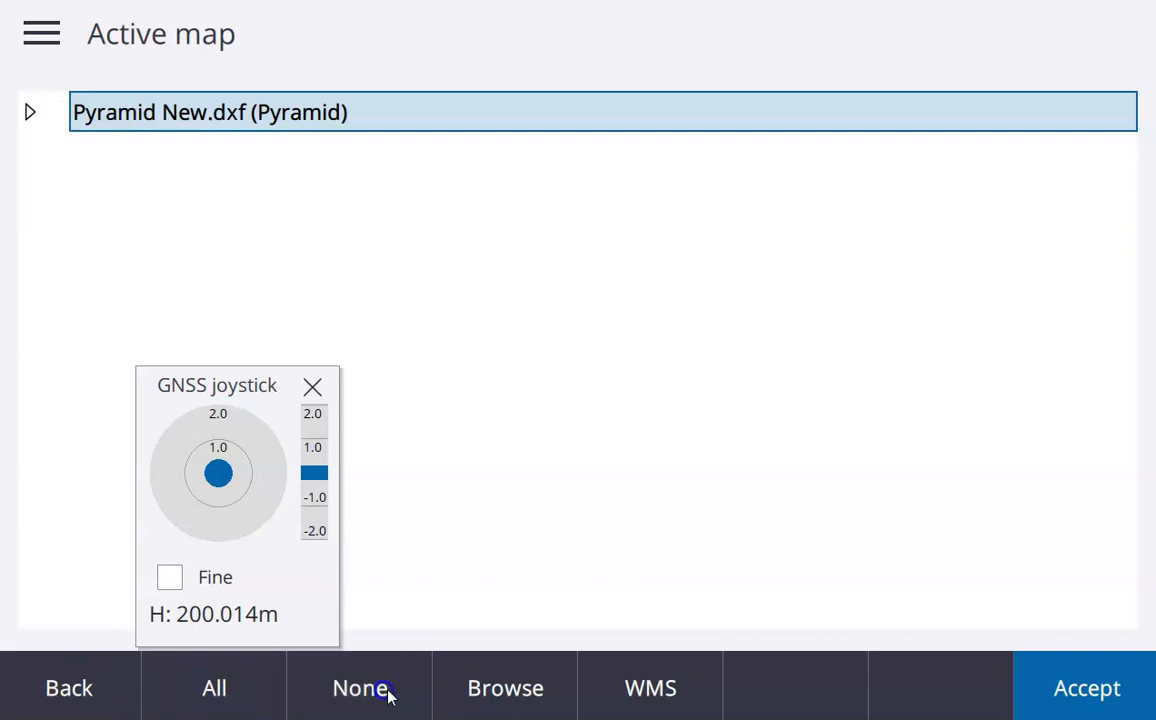
pyautogui.click(1088, 692)
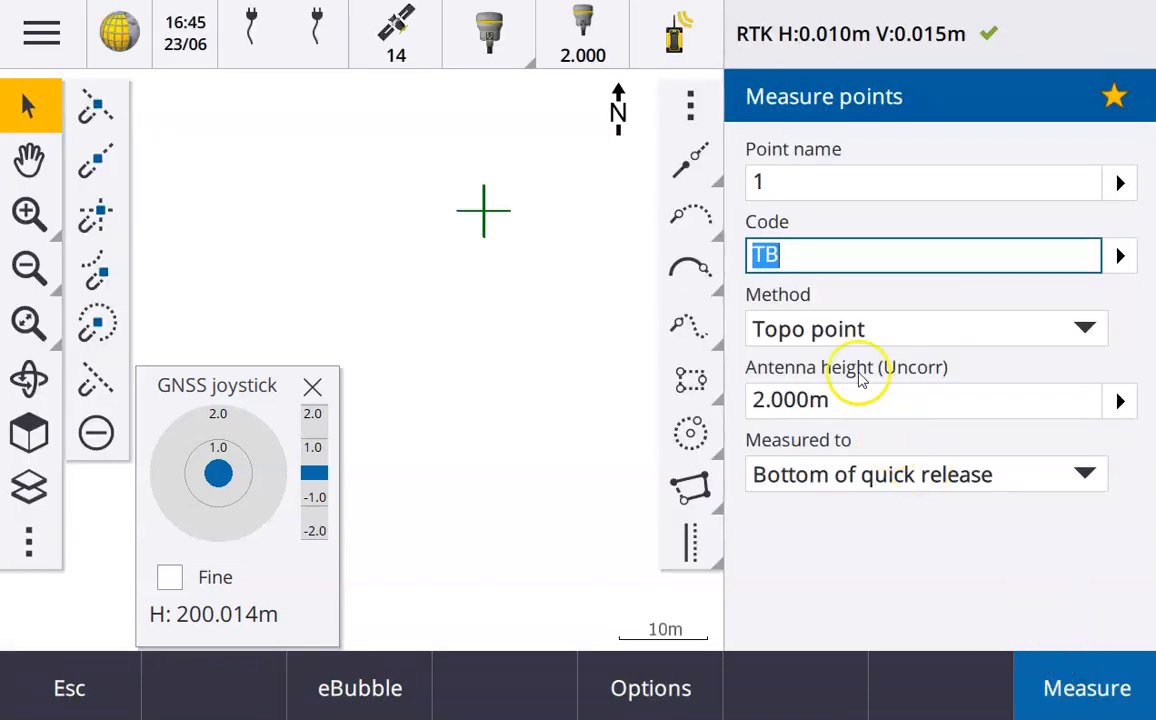
# Measure points 1 and 2 as Topo points coded TB, moving the simulated GNSS position east between them
pyautogui.click(841, 336)
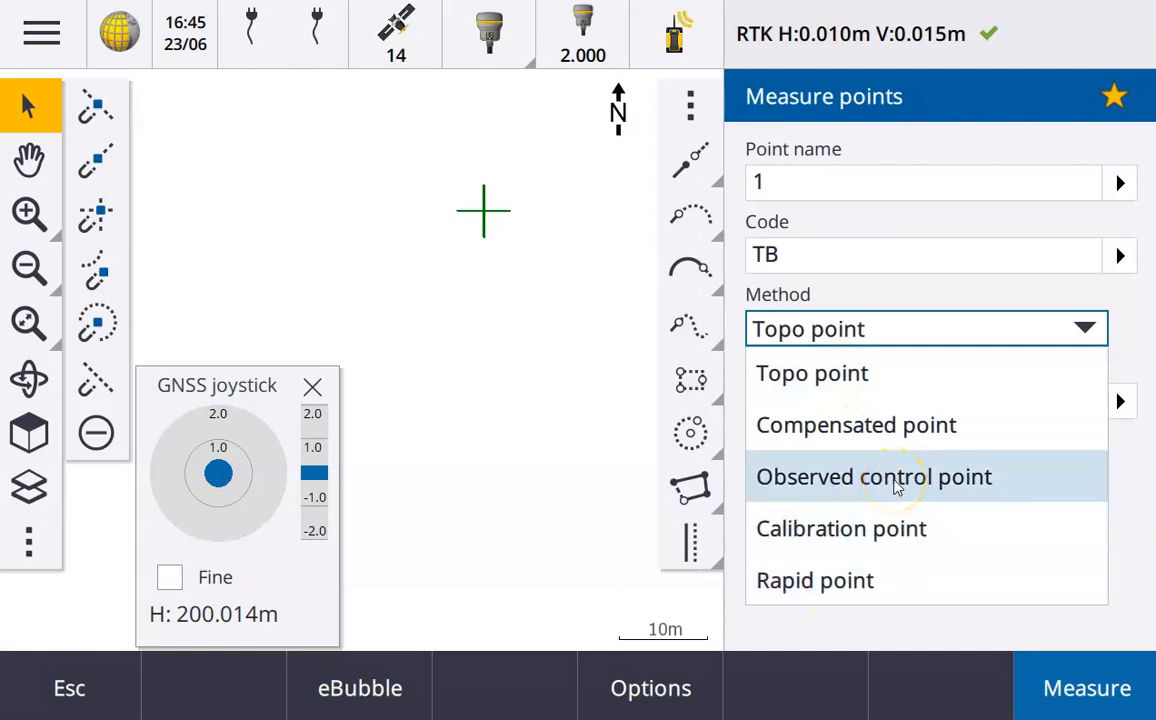
pyautogui.click(852, 378)
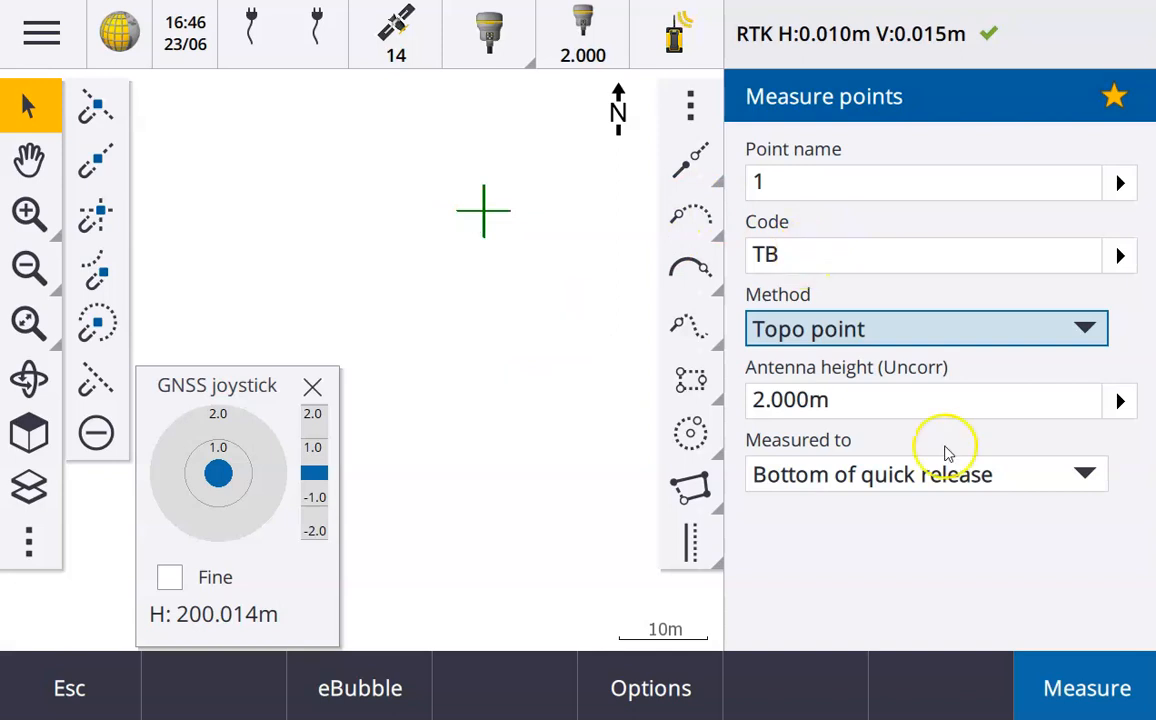
pyautogui.click(1118, 706)
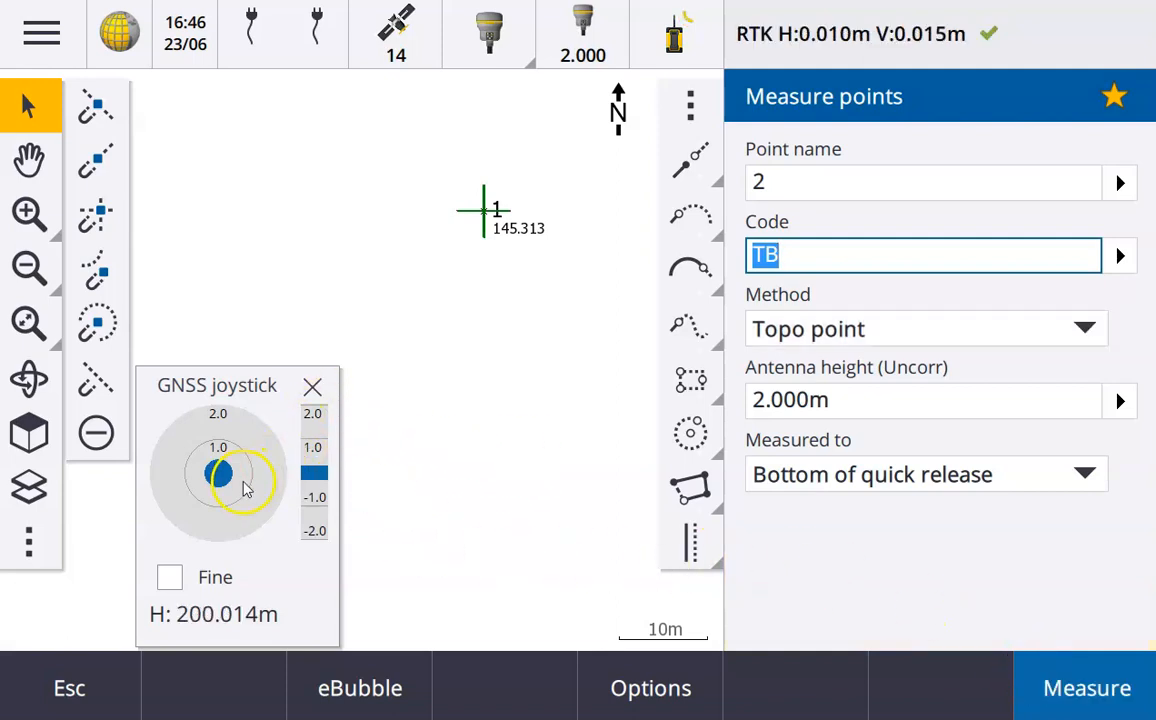
pyautogui.moveTo(270, 460); pyautogui.dragTo(277, 467)
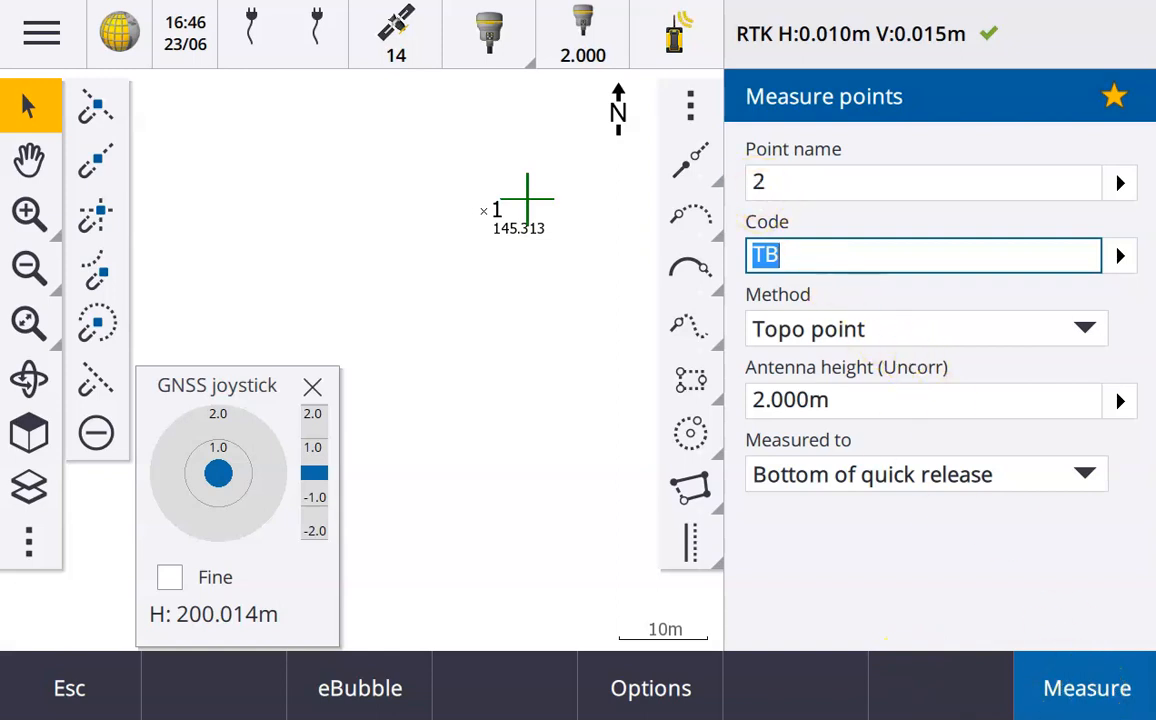
pyautogui.click(1087, 688)
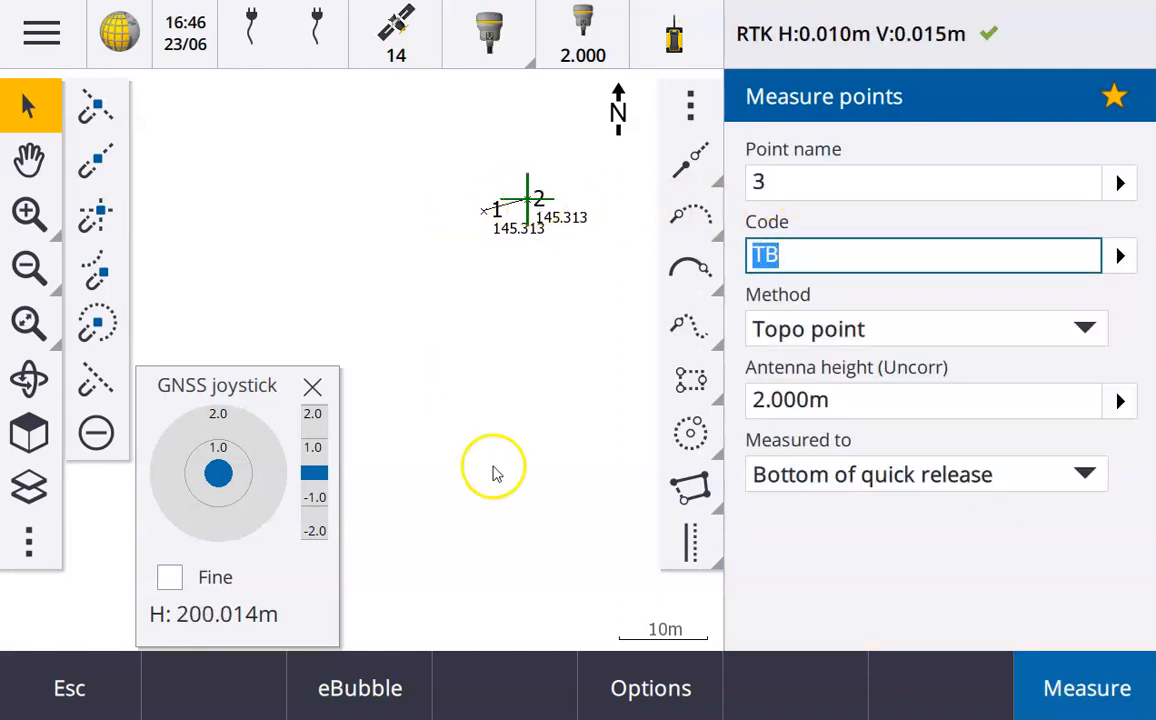
# Move the simulated GNSS position south of point 2 and measure point 3 with code BB (Bottom of Bank)
pyautogui.click(218, 532)
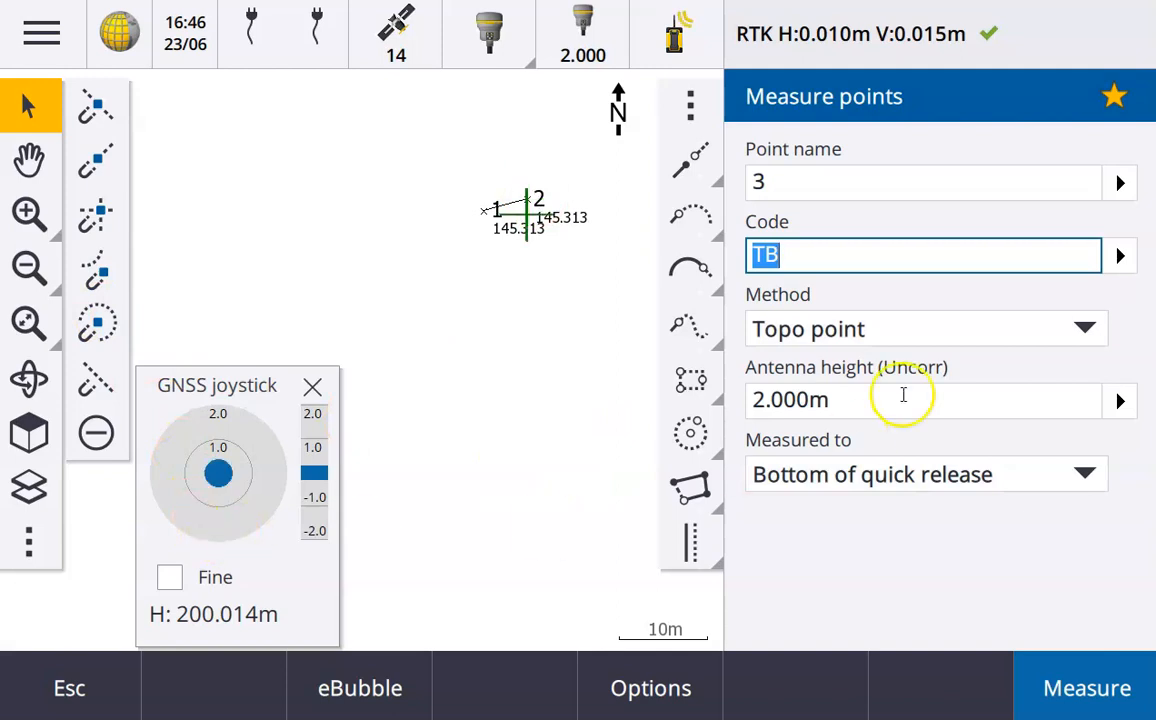
pyautogui.moveTo(842, 248); pyautogui.dragTo(730, 253)
pyautogui.write('bb')
pyautogui.moveTo(800, 156); pyautogui.dragTo(728, 162)
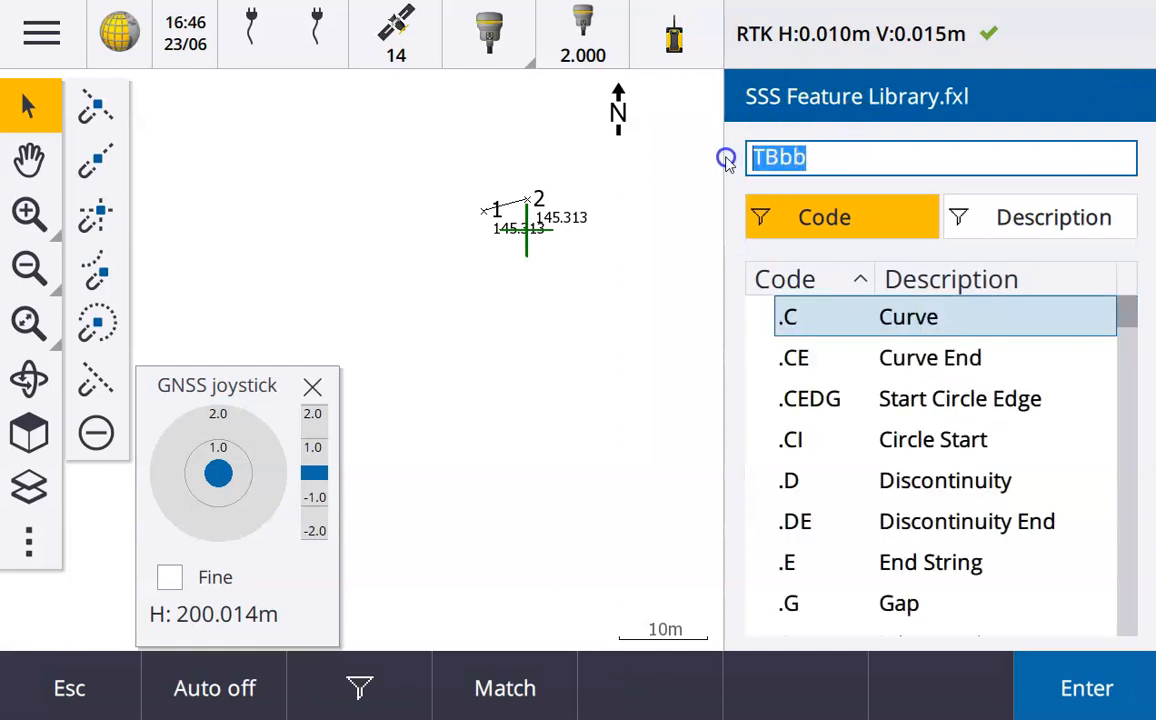
pyautogui.write('BB')
pyautogui.click(1100, 690)
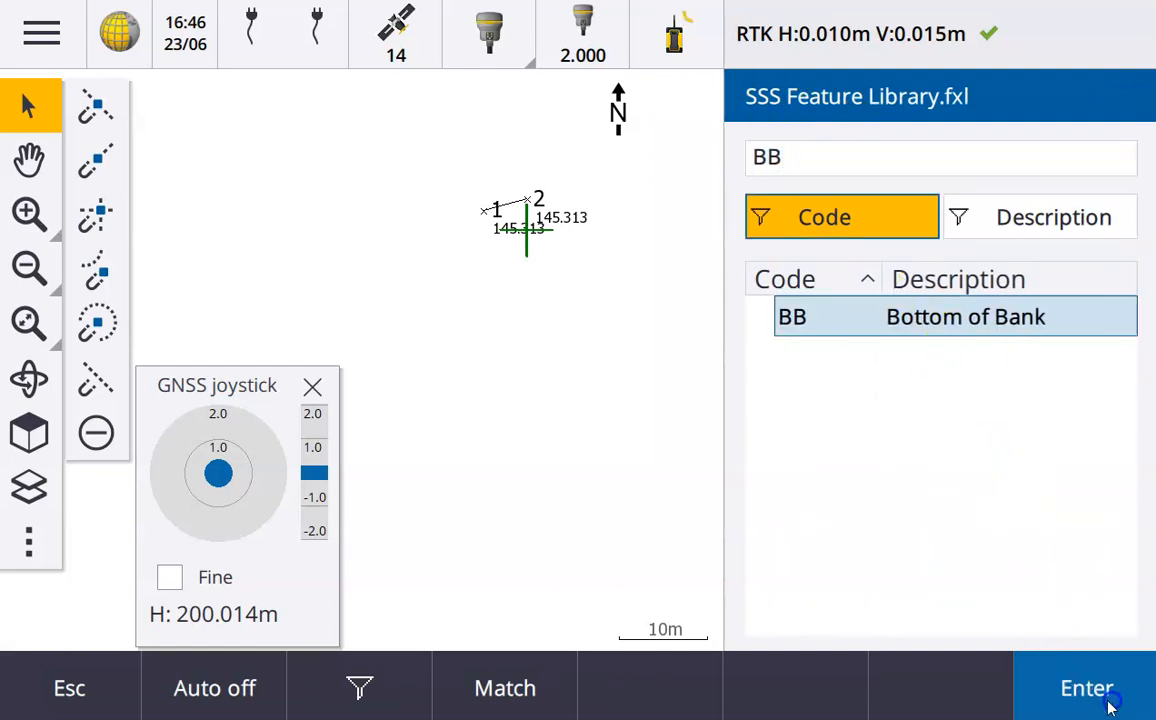
pyautogui.click(1080, 690)
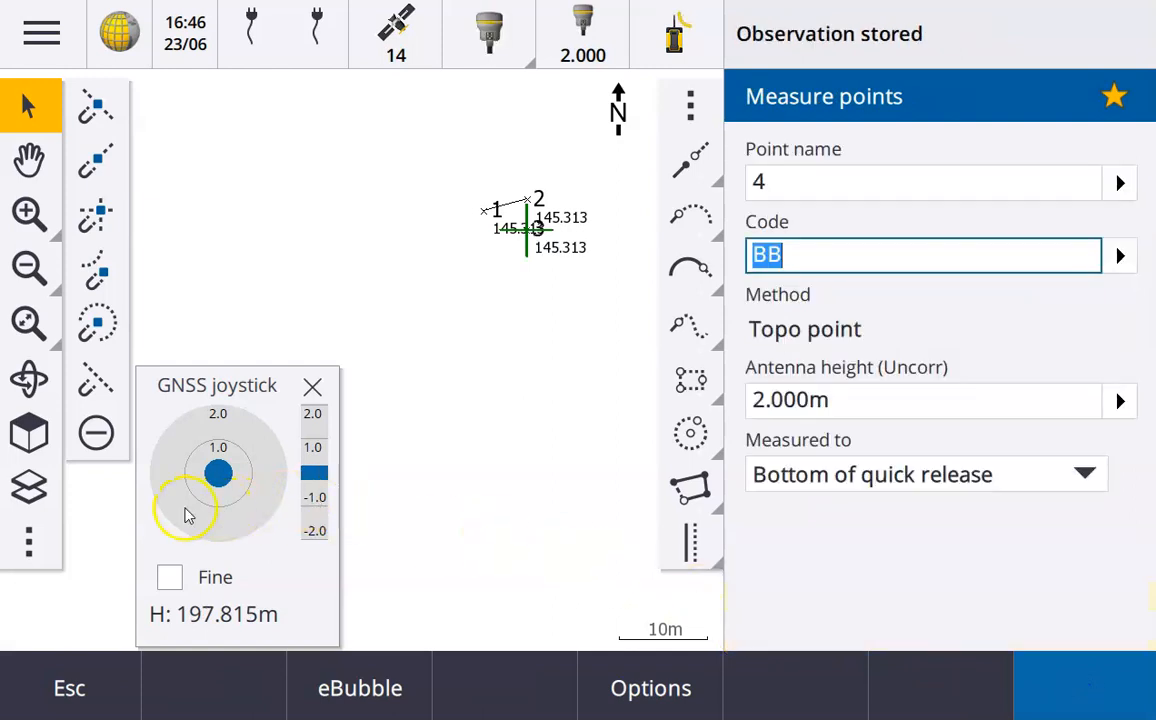
# Move the simulated GNSS position west-southwest of point 3 and measure point 4 with code BB
pyautogui.moveTo(166, 496); pyautogui.dragTo(167, 498)
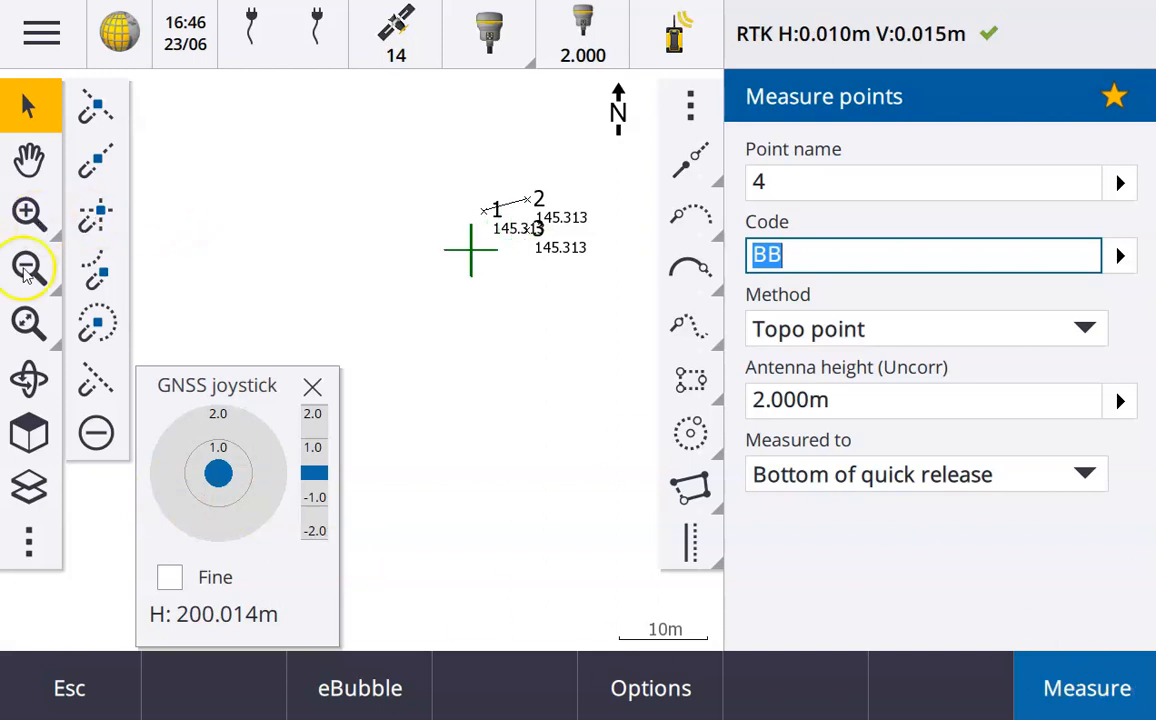
pyautogui.click(28, 322)
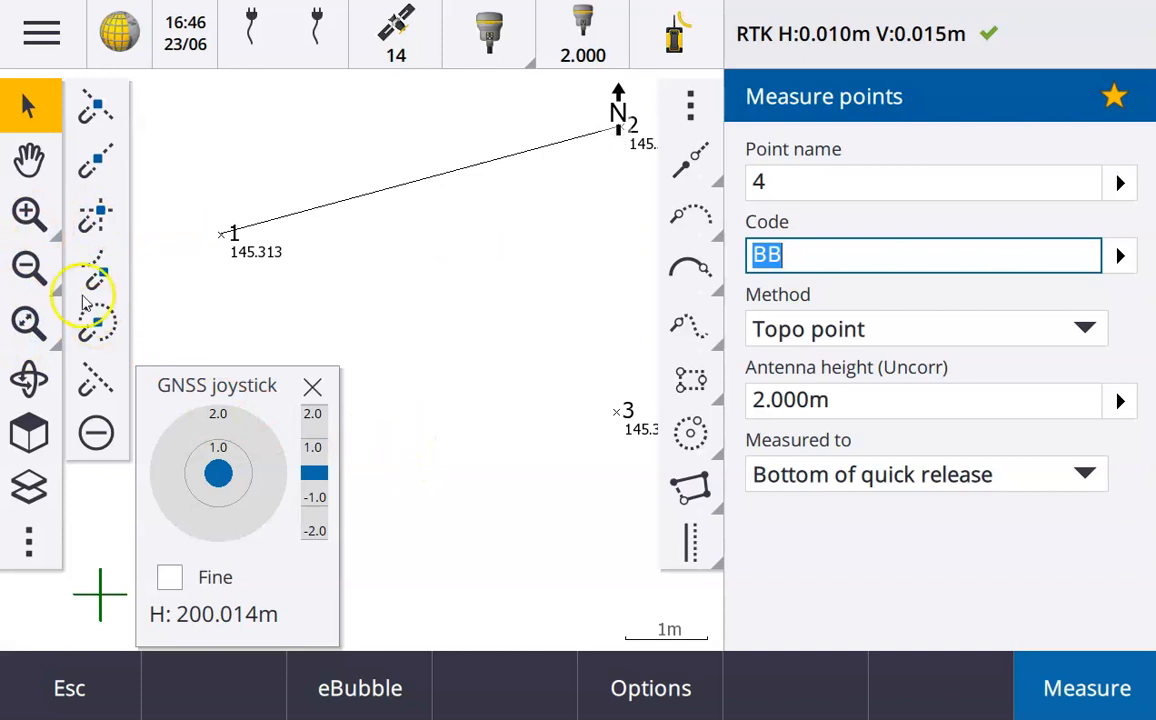
pyautogui.click(28, 266)
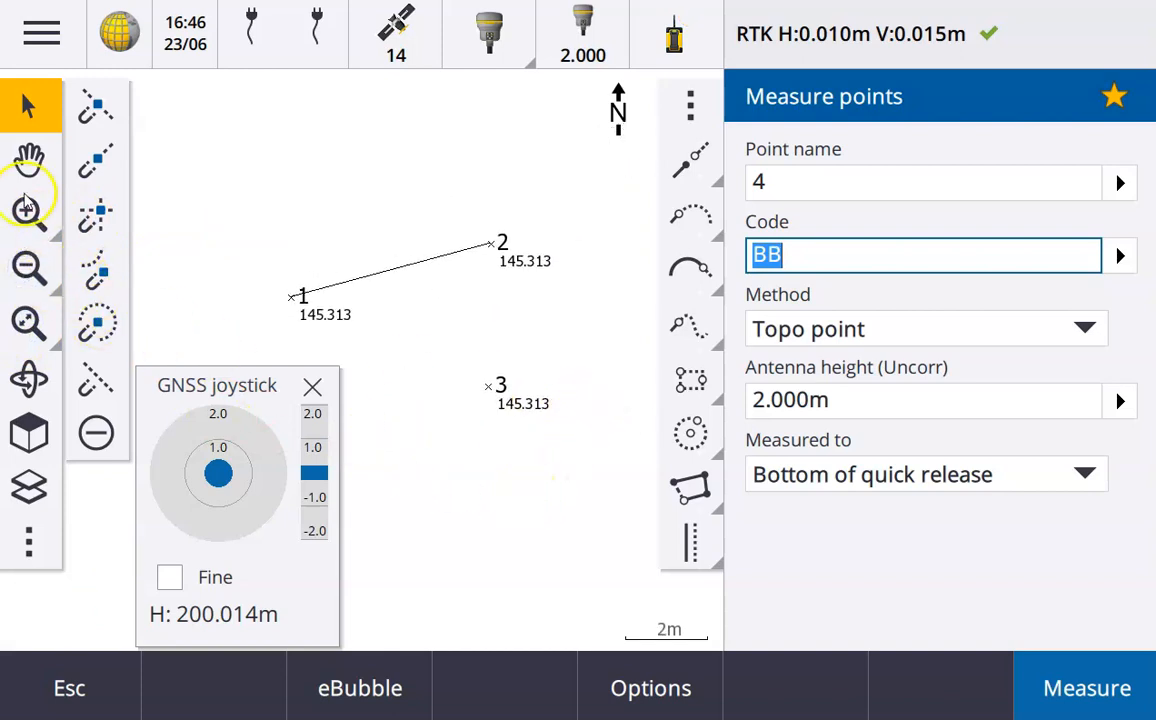
pyautogui.click(29, 165)
pyautogui.moveTo(439, 393); pyautogui.dragTo(443, 243)
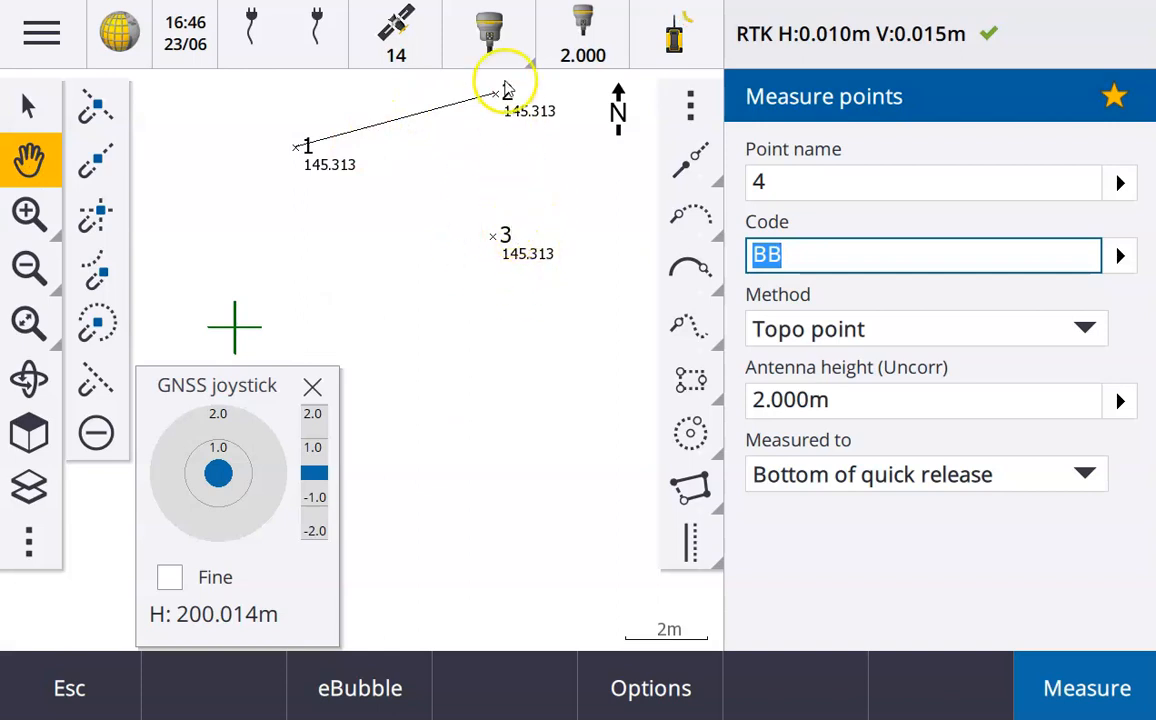
pyautogui.click(1057, 688)
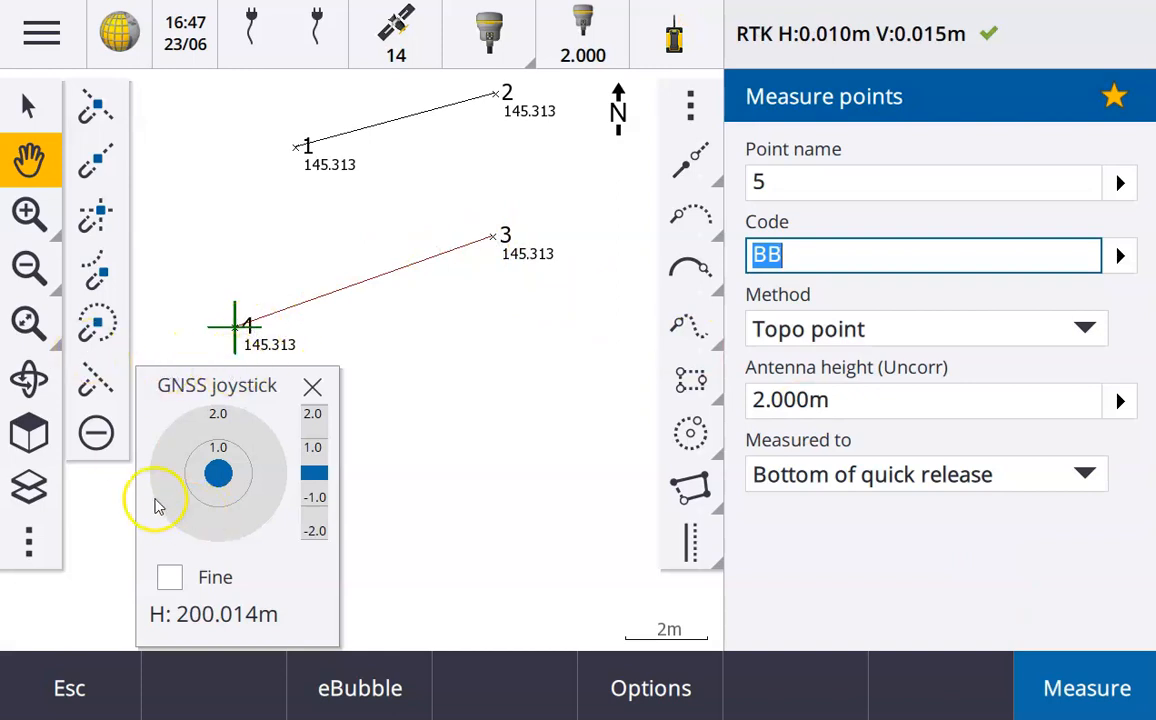
# Measure point 5 southeast of point 4 and point 6 to its northeast, both with code BB1
pyautogui.click(263, 510)
pyautogui.click(267, 512)
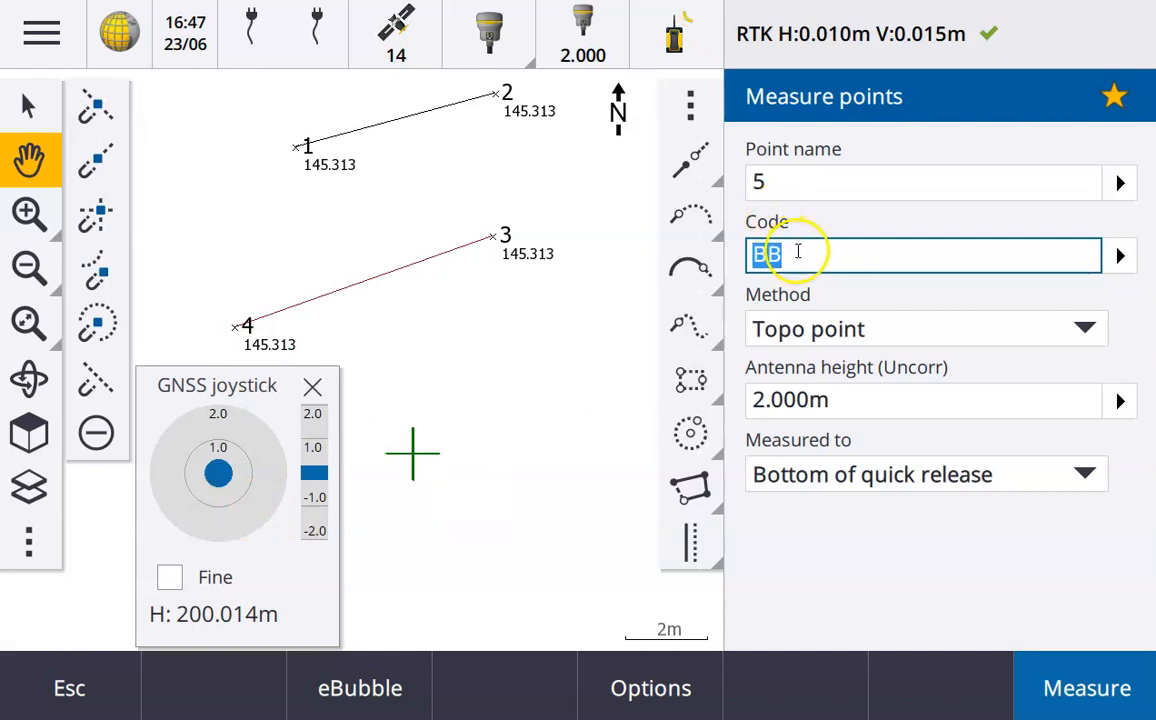
pyautogui.click(797, 158)
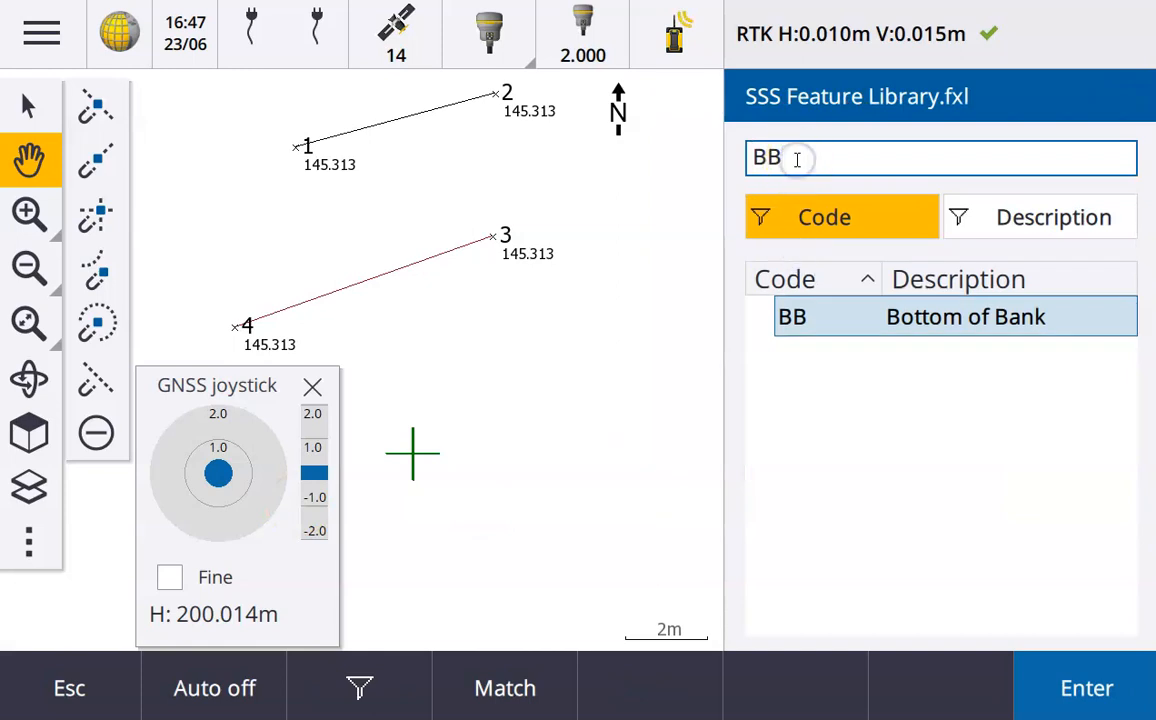
pyautogui.write('1')
pyautogui.click(1088, 682)
pyautogui.click(1088, 686)
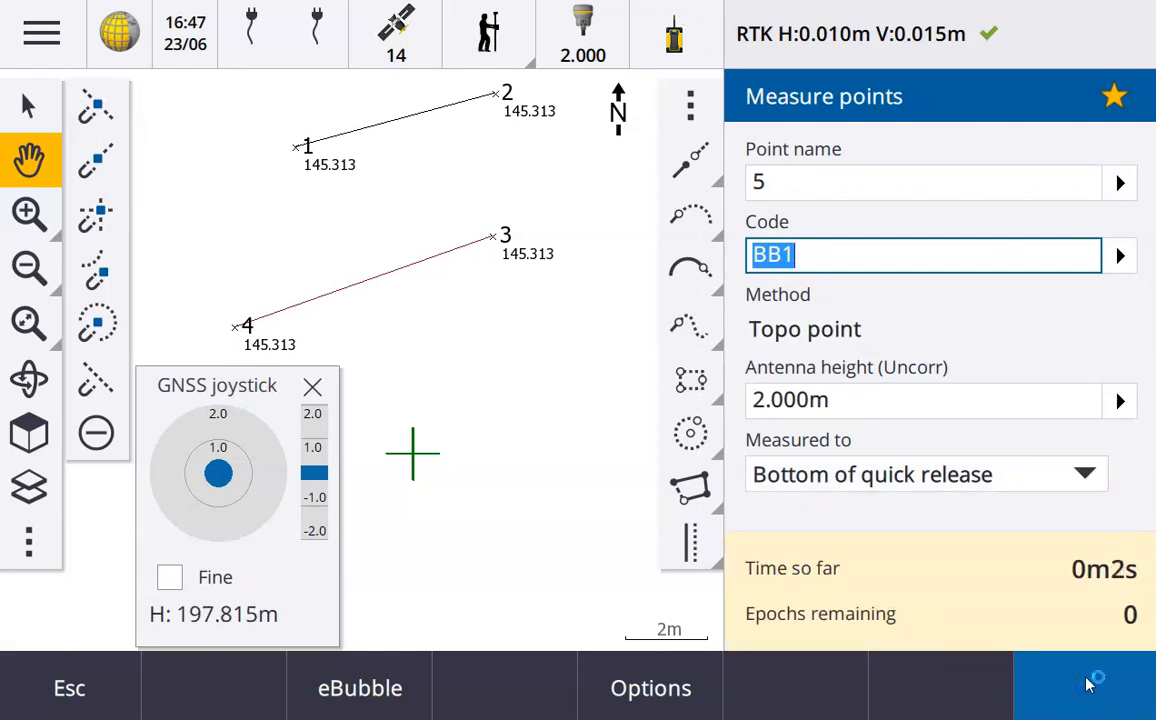
pyautogui.click(270, 448)
pyautogui.click(1076, 708)
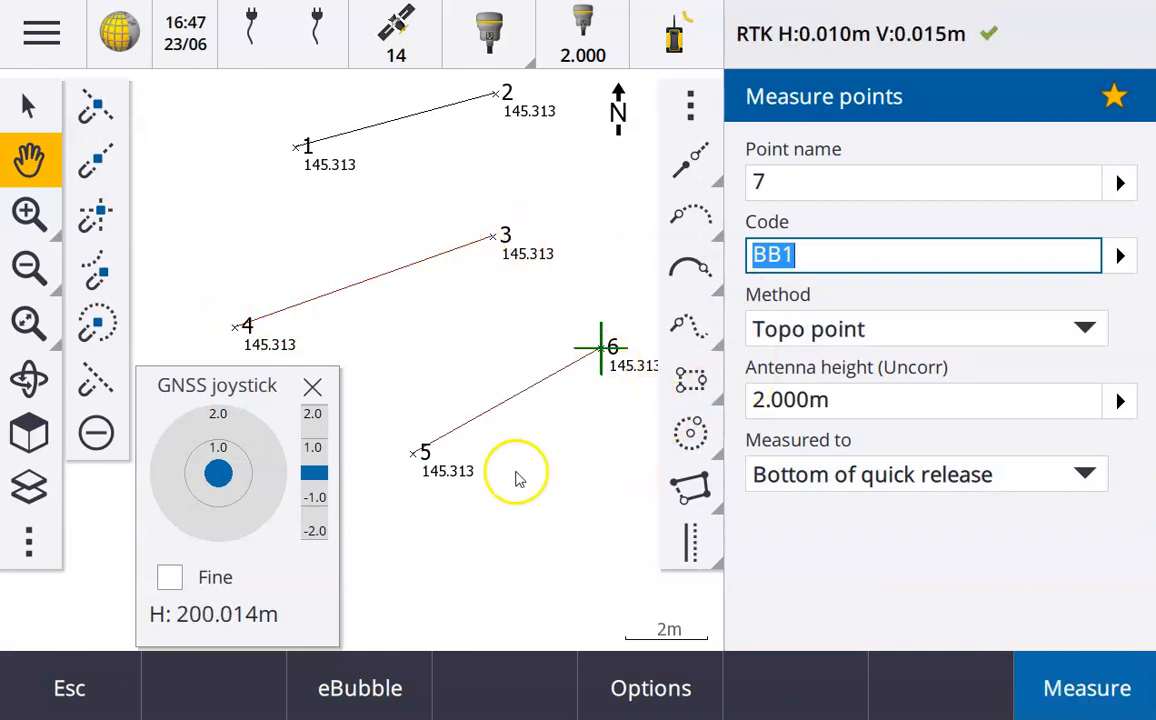
# Move the simulated GNSS position south of point 6 and set point 7's code to BB
pyautogui.click(220, 530)
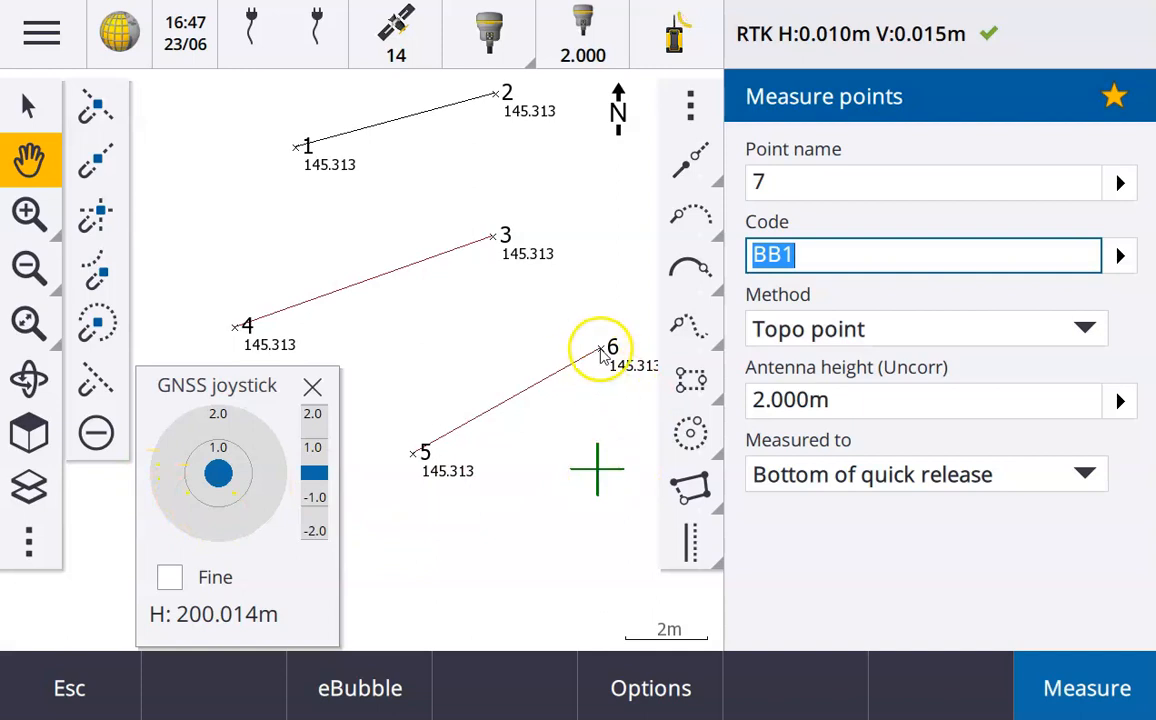
pyautogui.click(815, 254)
pyautogui.press('BackSpace')
pyautogui.press('Return')
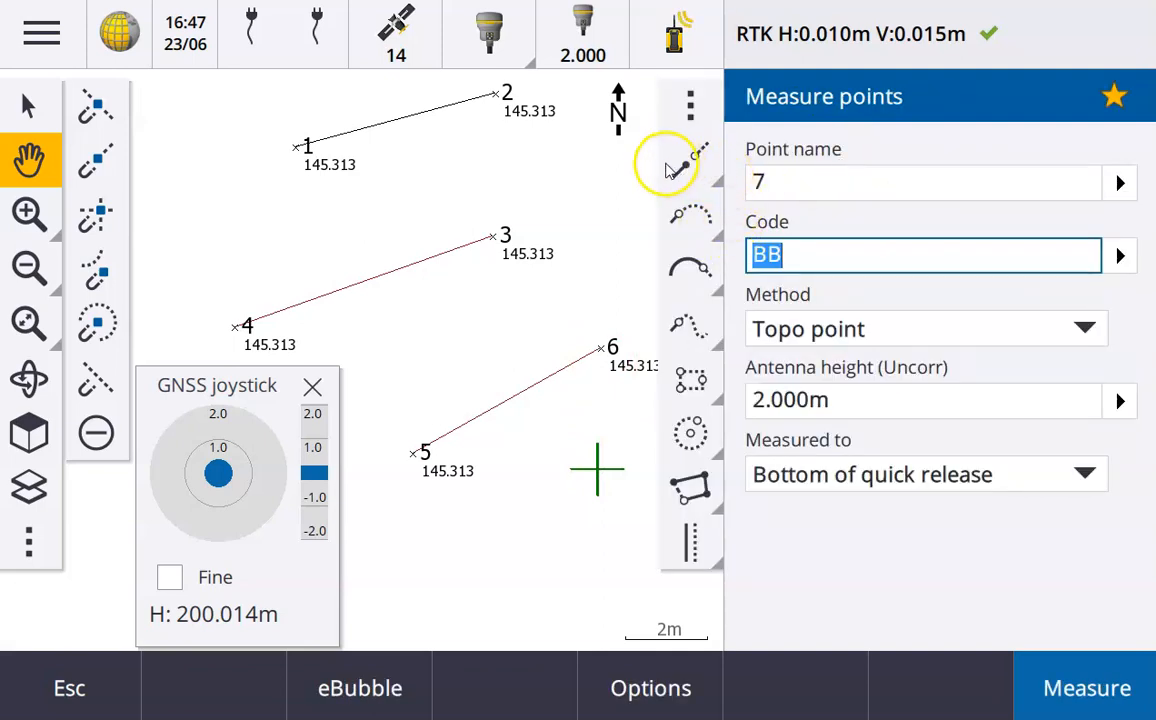
pyautogui.click(600, 100)
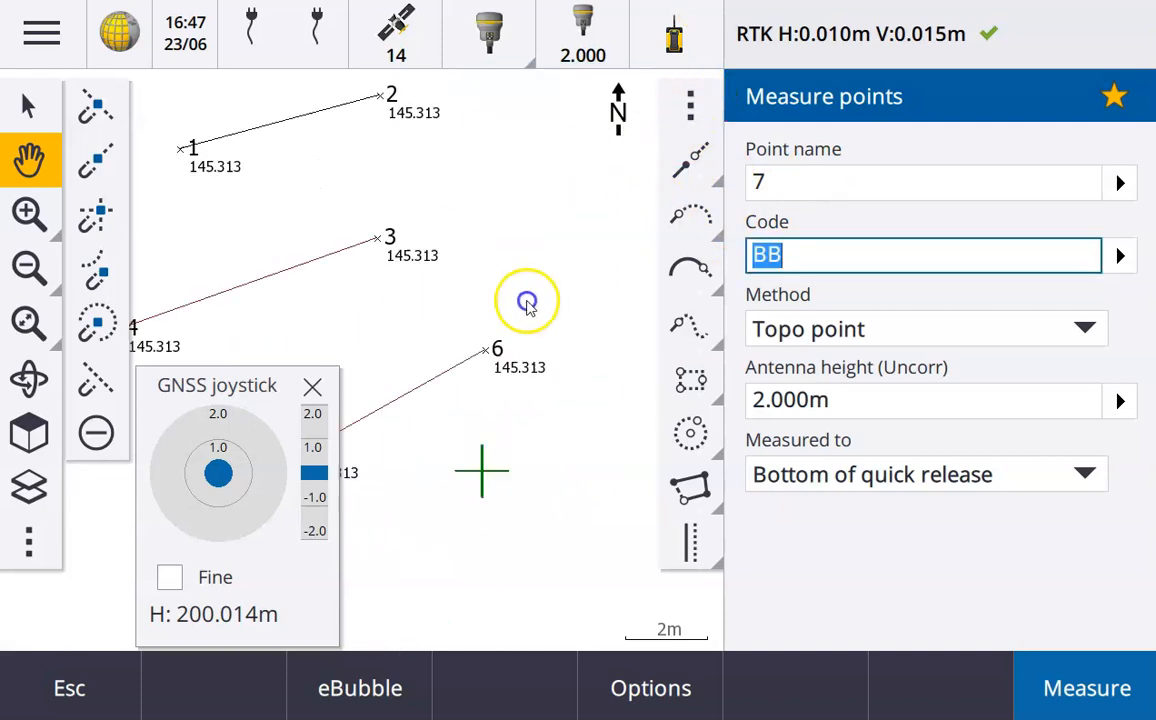
# Measure point 7 with code BB .N to start a new line, and point 8 to its southwest with code BB
pyautogui.click(30, 541)
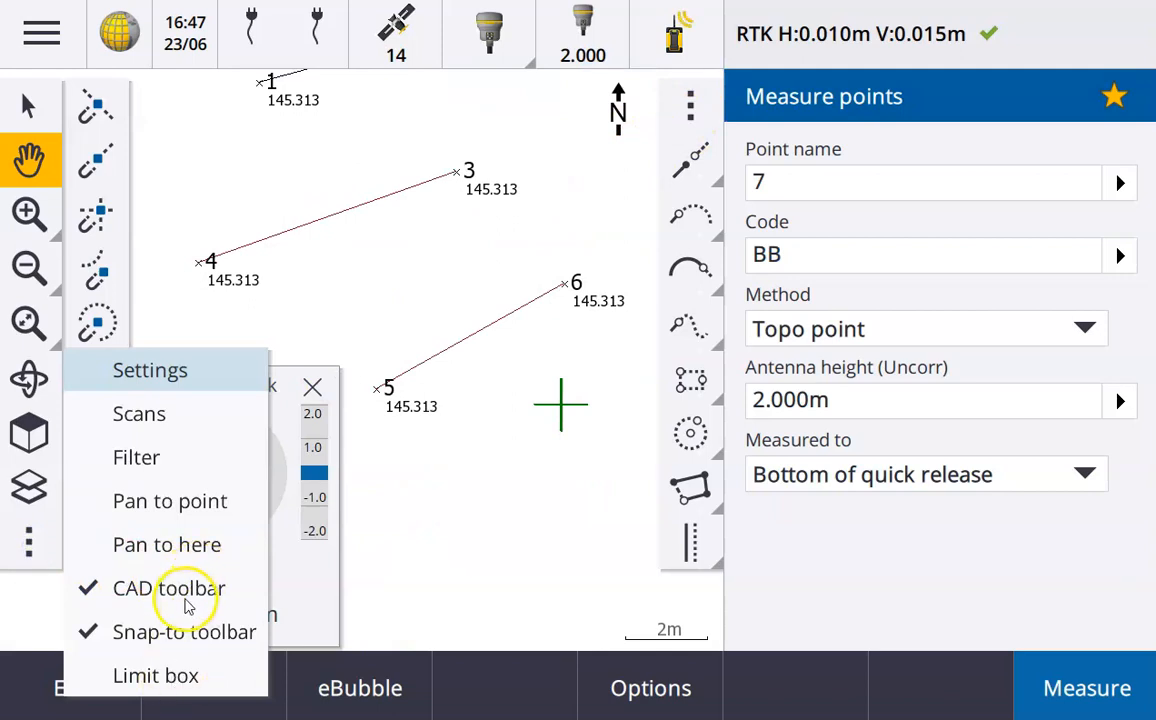
pyautogui.moveTo(531, 573); pyautogui.dragTo(548, 192)
pyautogui.moveTo(453, 233); pyautogui.dragTo(573, 248)
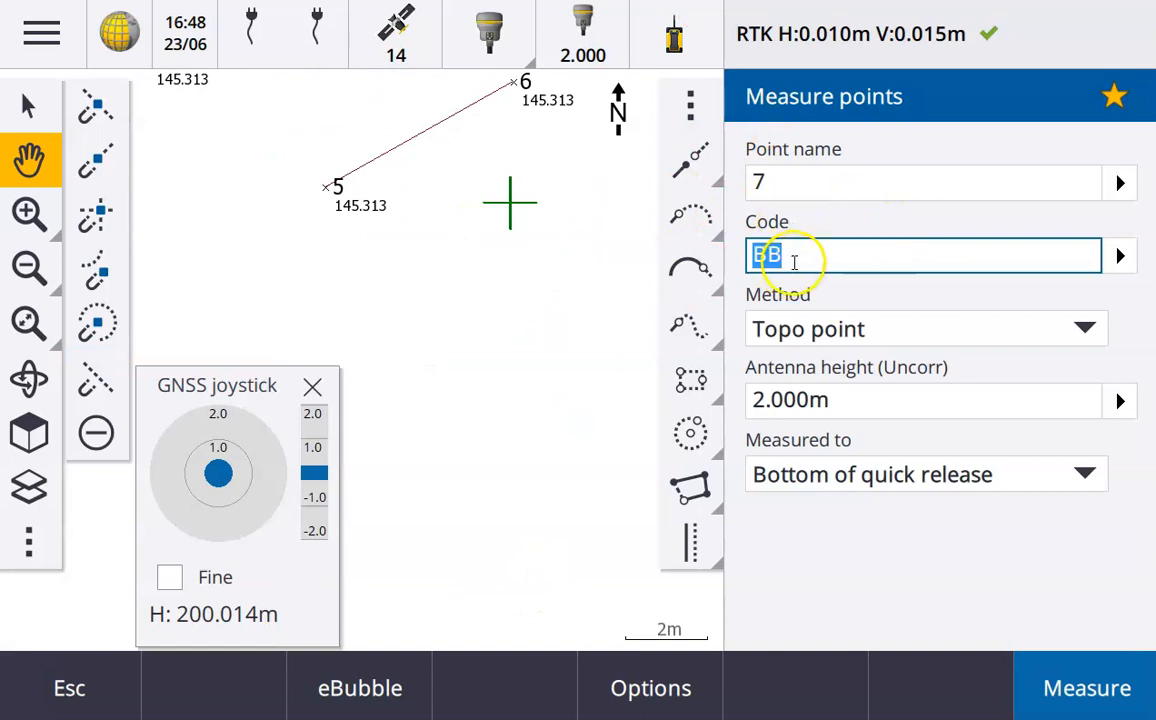
pyautogui.click(698, 160)
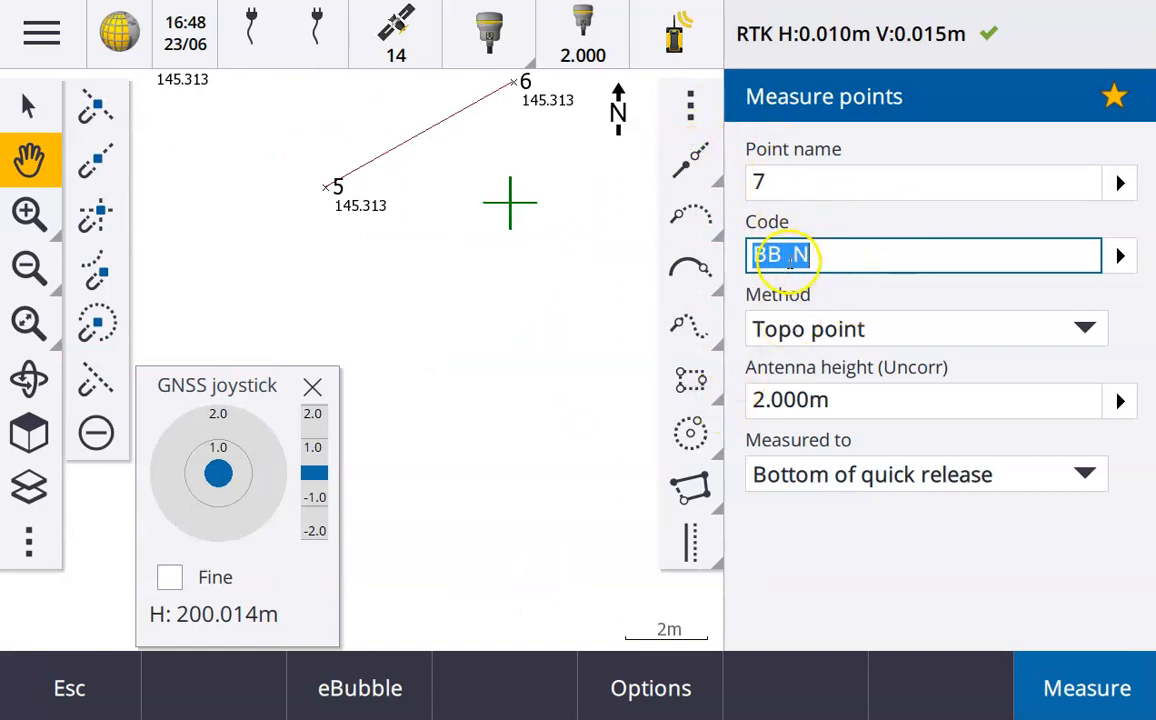
pyautogui.click(1034, 700)
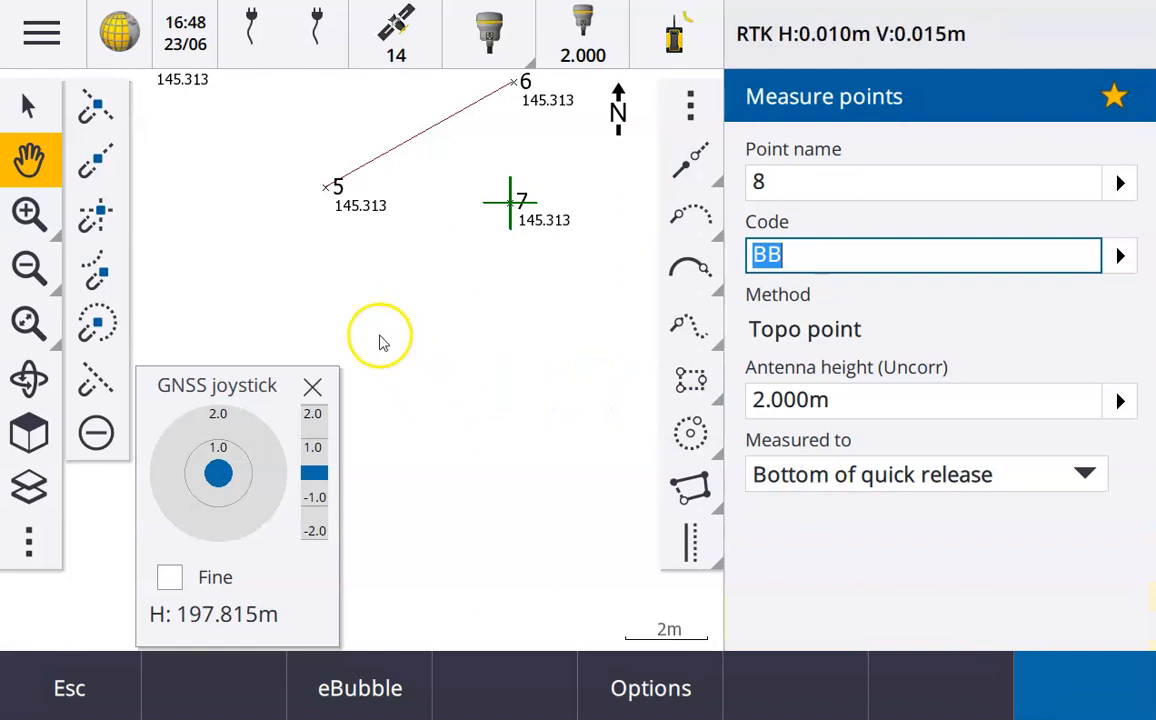
pyautogui.click(171, 507)
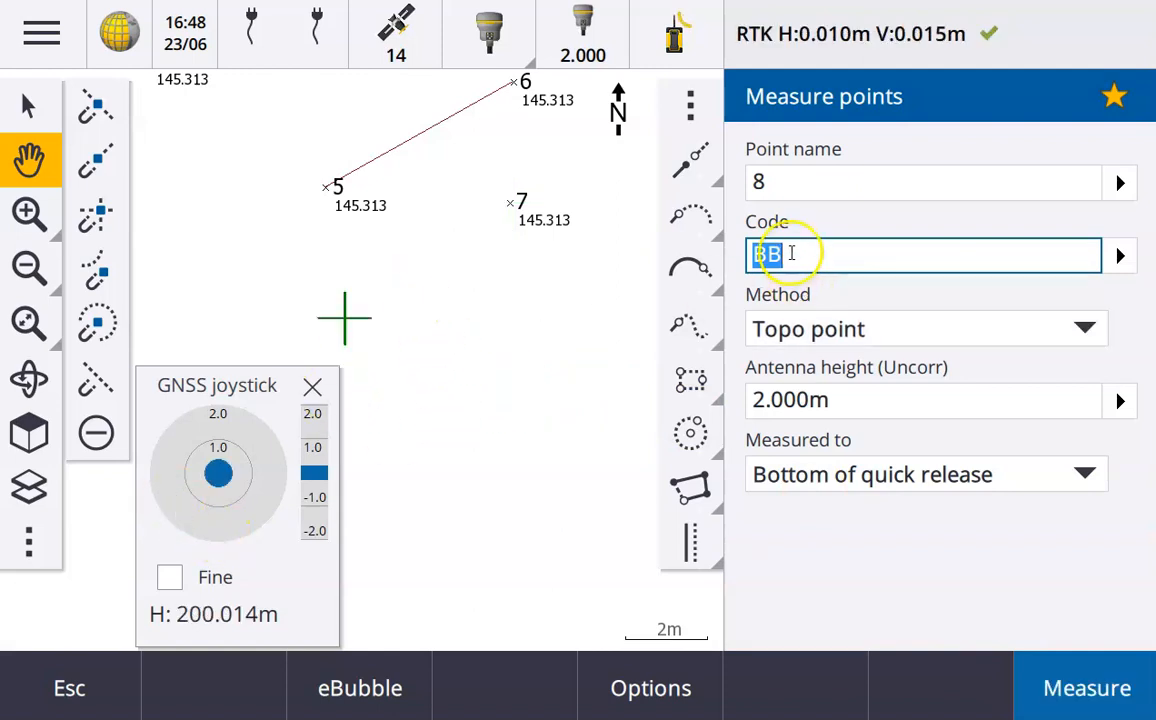
pyautogui.click(1062, 705)
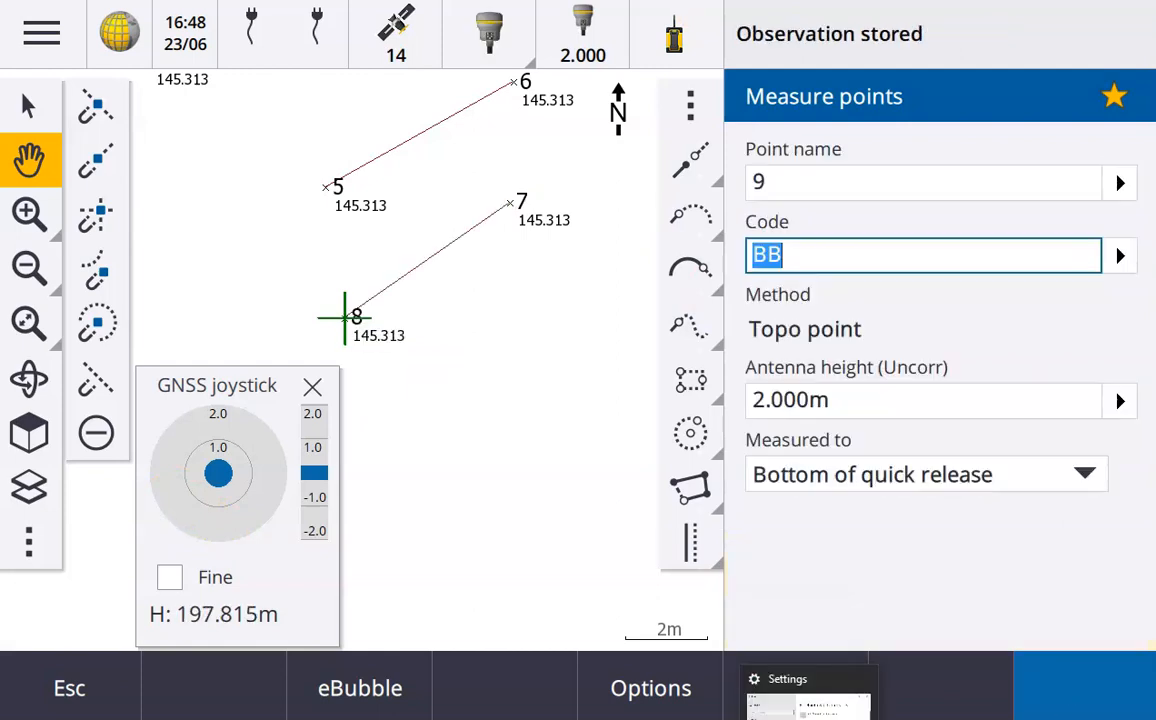
# Measure point 9 southeast of point 8 with code BB .N and point 10 to its northeast with code BB
pyautogui.click(251, 519)
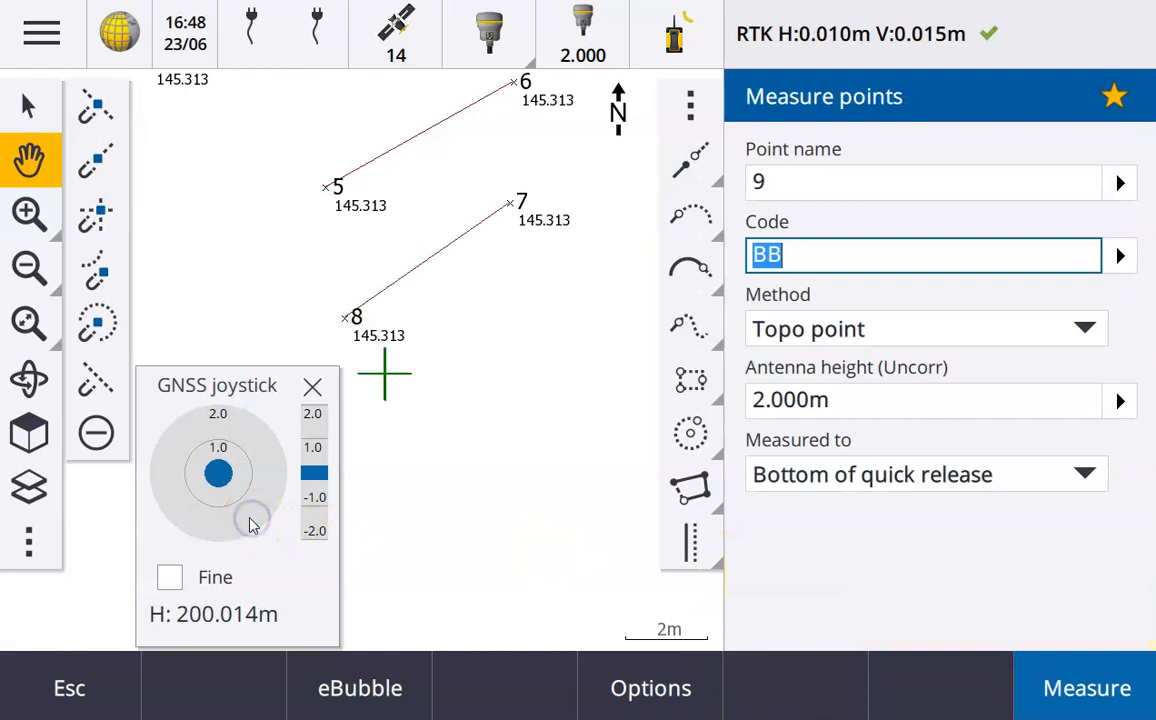
pyautogui.click(683, 160)
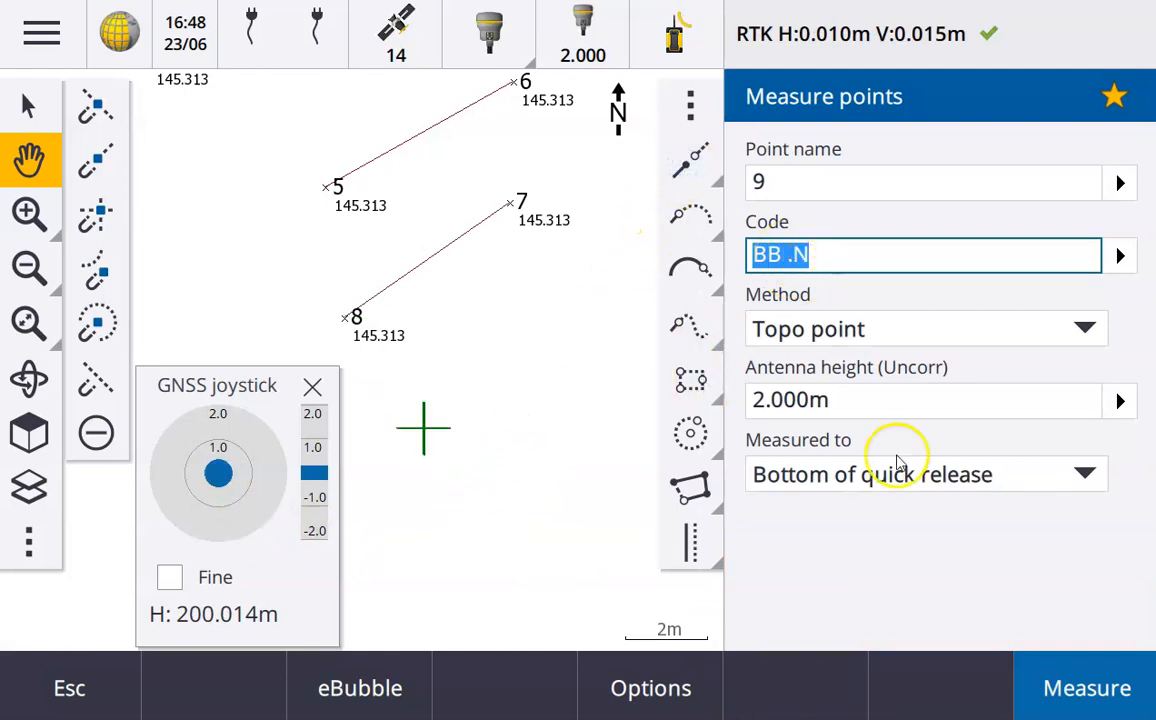
pyautogui.click(1053, 686)
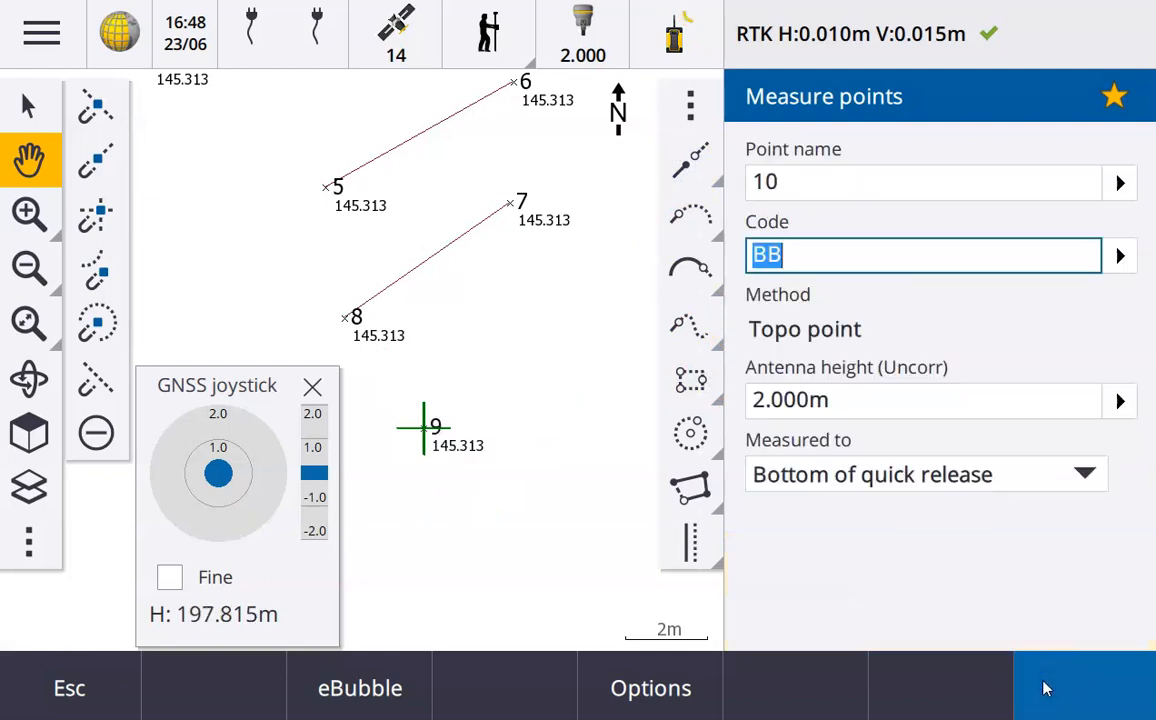
pyautogui.moveTo(255, 452); pyautogui.dragTo(258, 422)
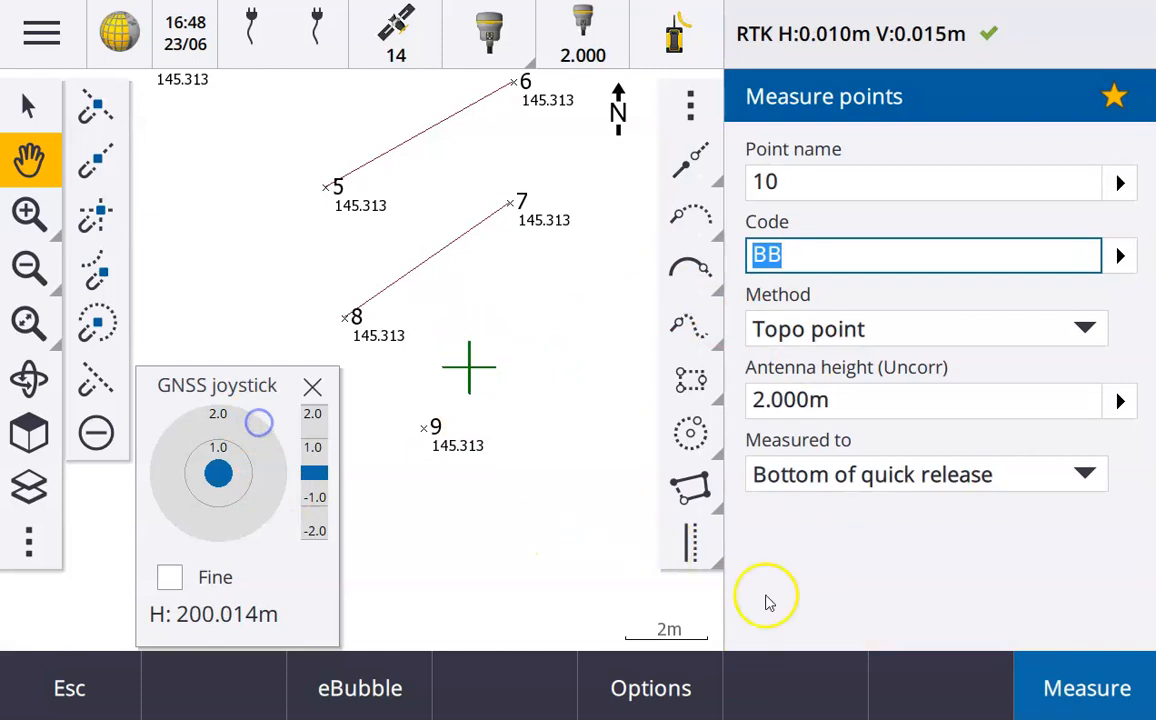
pyautogui.click(1108, 703)
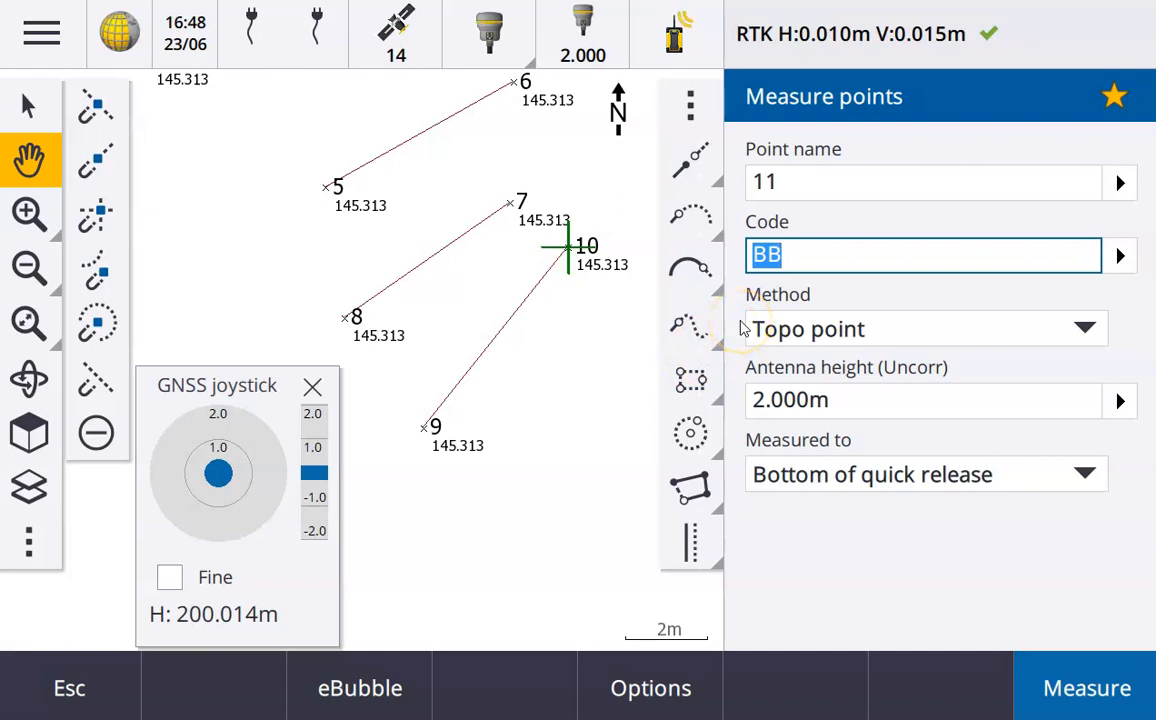
# Measure point 11 south of point 10 with code FE .R to start a rectangle
pyautogui.write('FE')
pyautogui.press('Return')
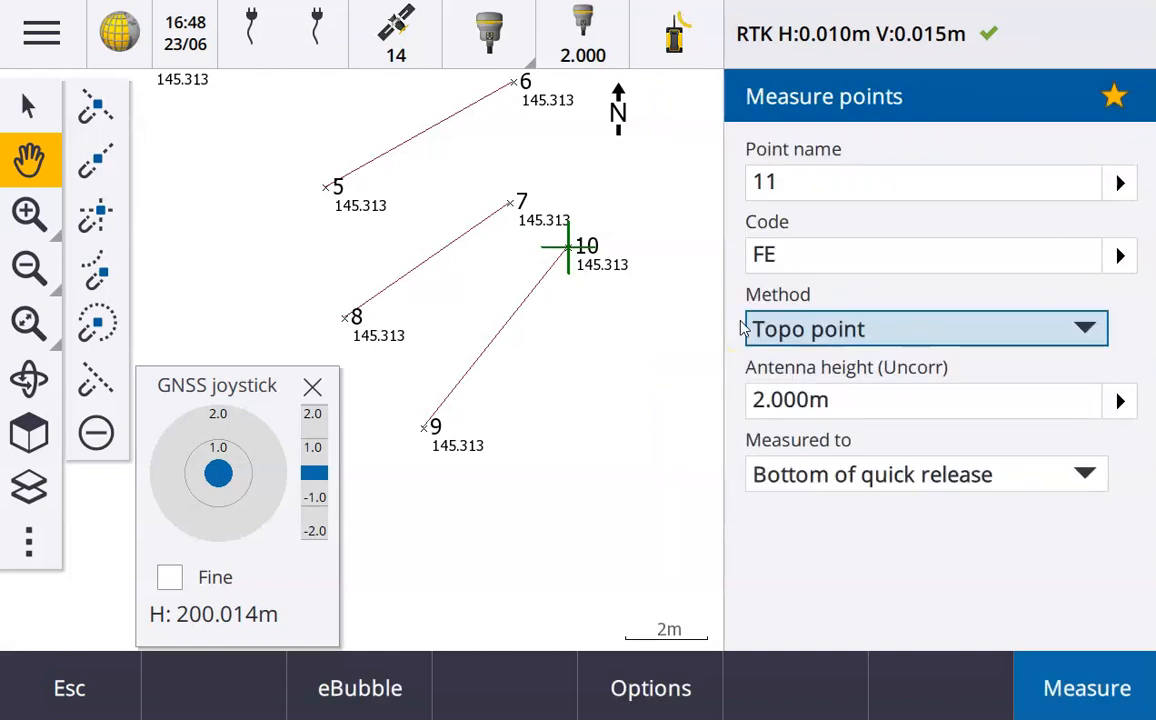
pyautogui.click(221, 515)
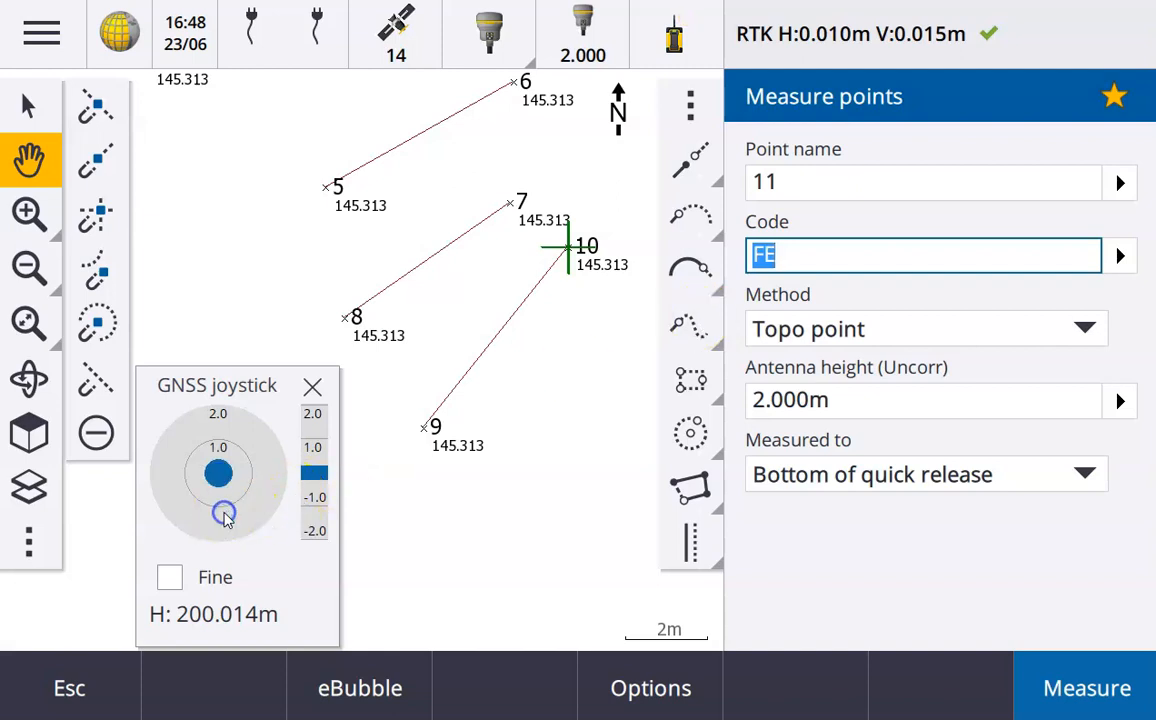
pyautogui.click(691, 380)
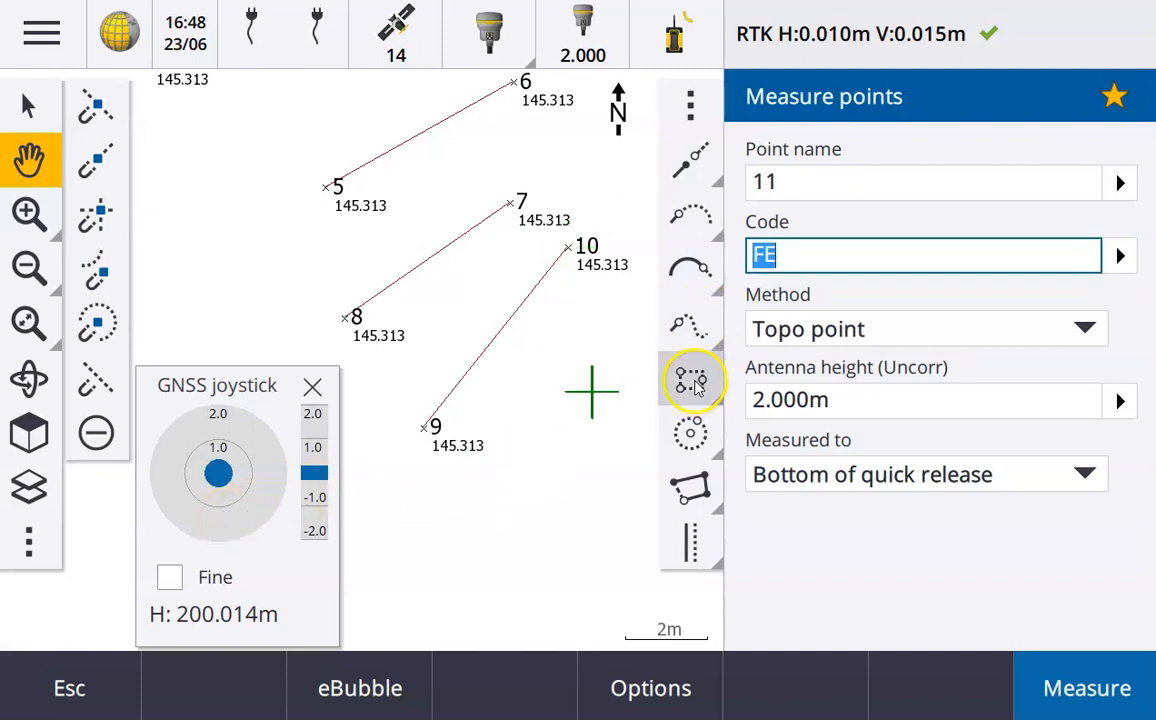
pyautogui.click(1066, 692)
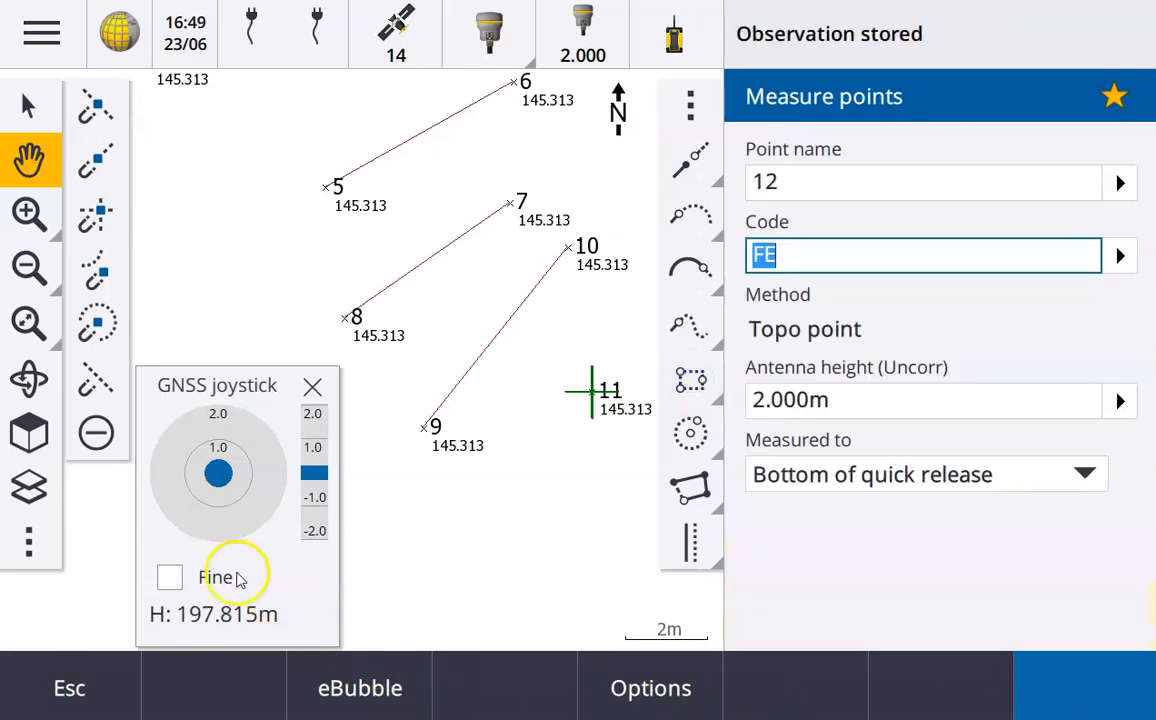
# Measure point 12 southwest of point 11 and point 13 southeast of point 12, both with code FE
pyautogui.click(186, 516)
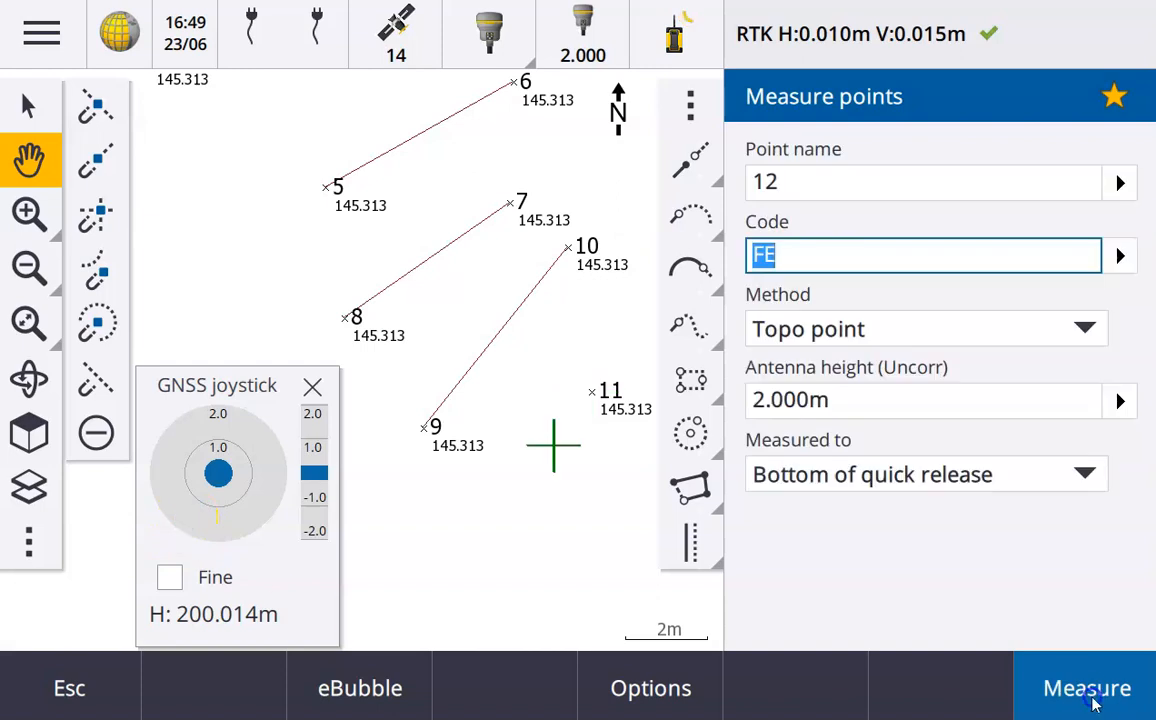
pyautogui.click(1090, 700)
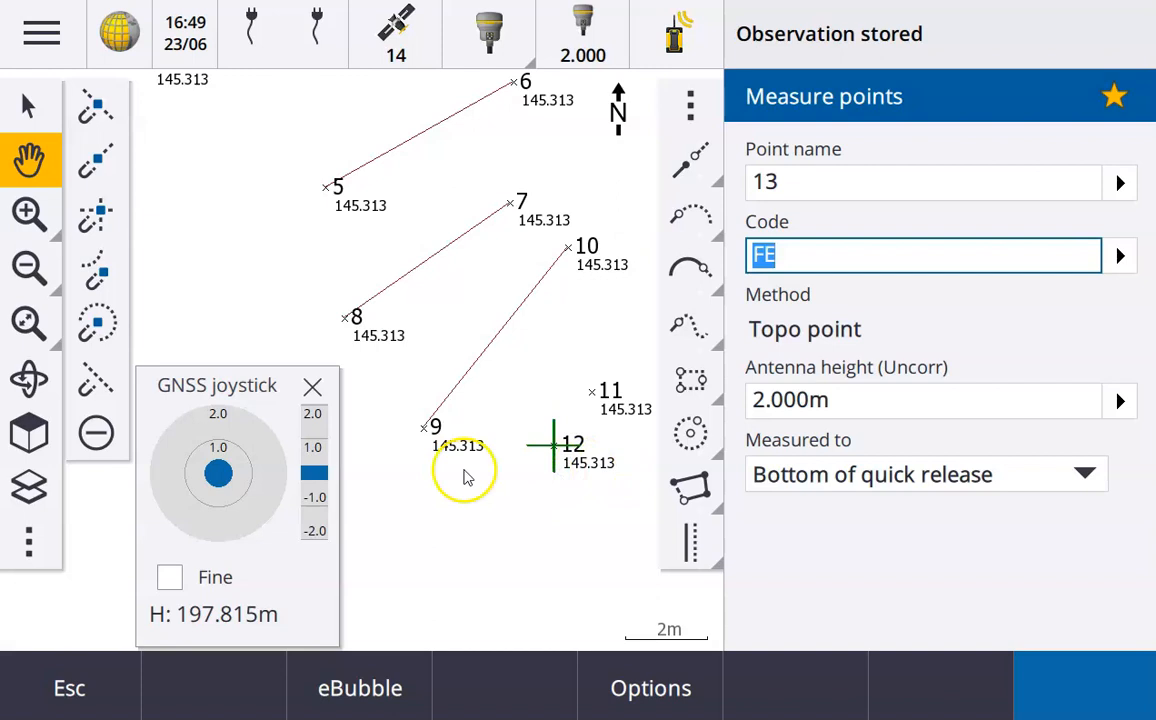
pyautogui.click(267, 500)
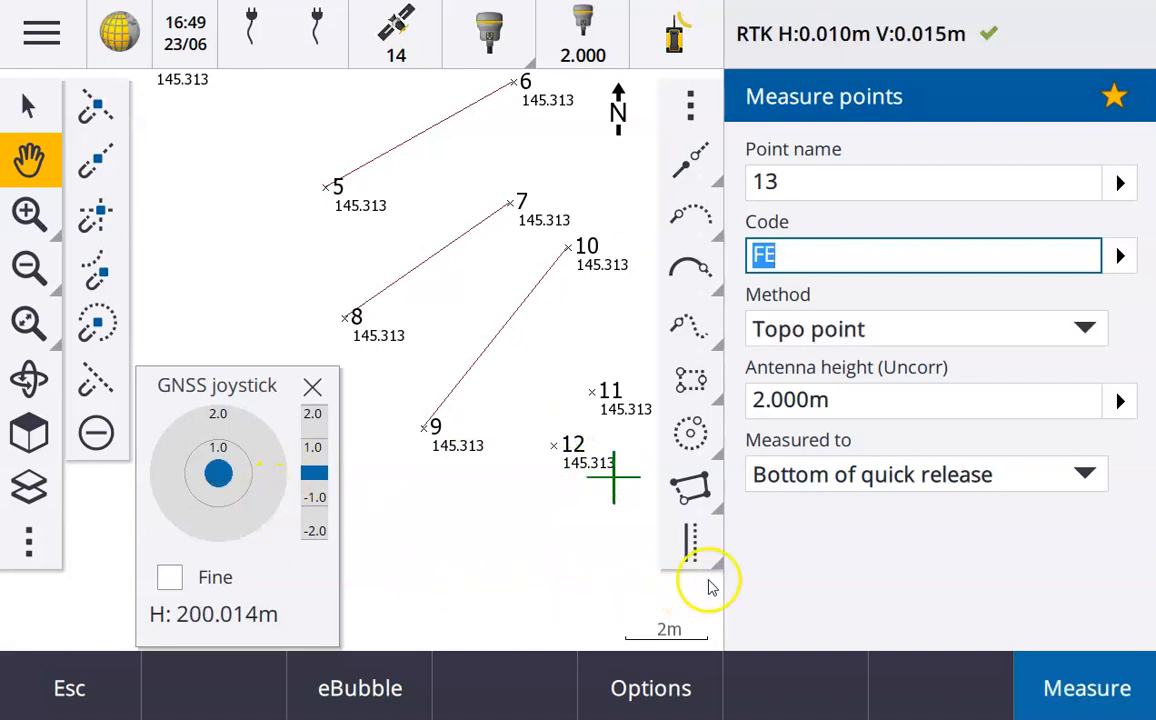
pyautogui.click(1112, 685)
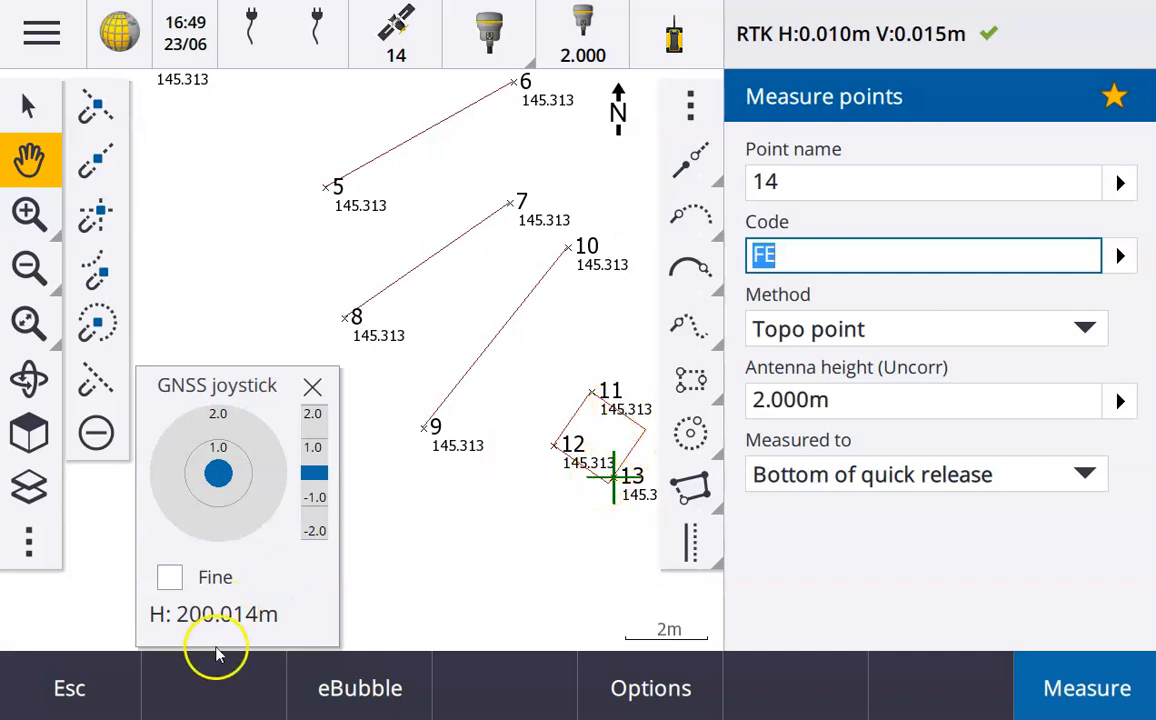
# Turn on the display of point codes in the map settings
pyautogui.click(31, 541)
pyautogui.click(147, 369)
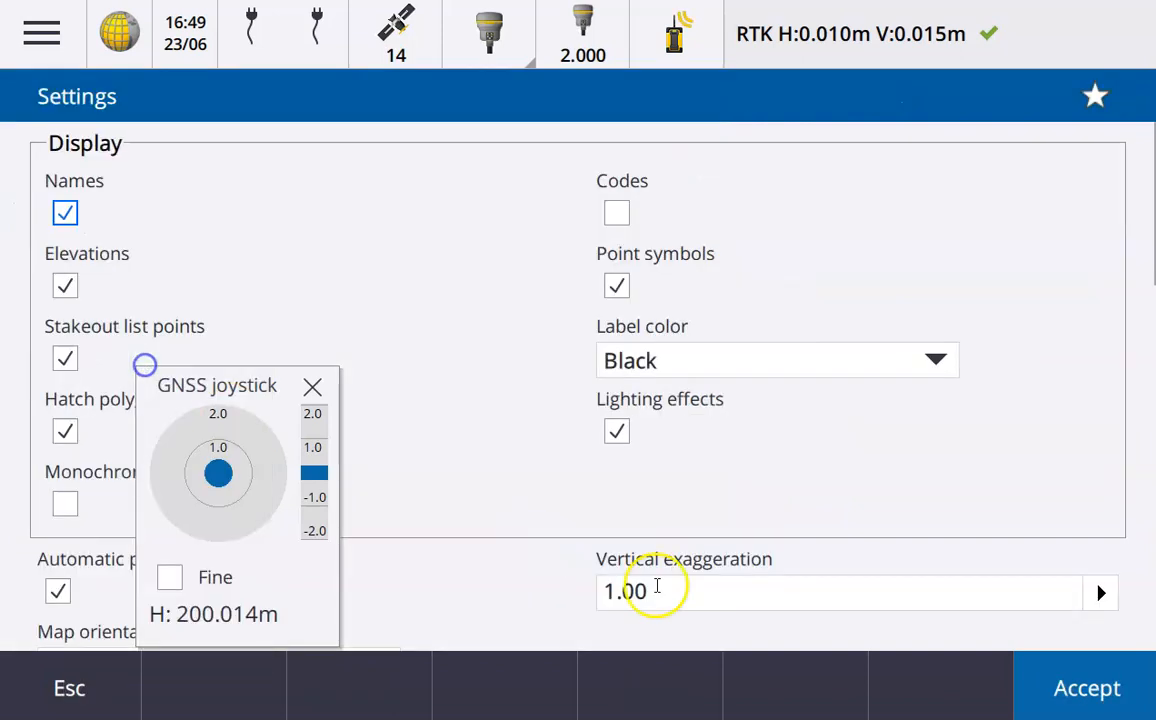
pyautogui.click(614, 214)
pyautogui.click(1032, 690)
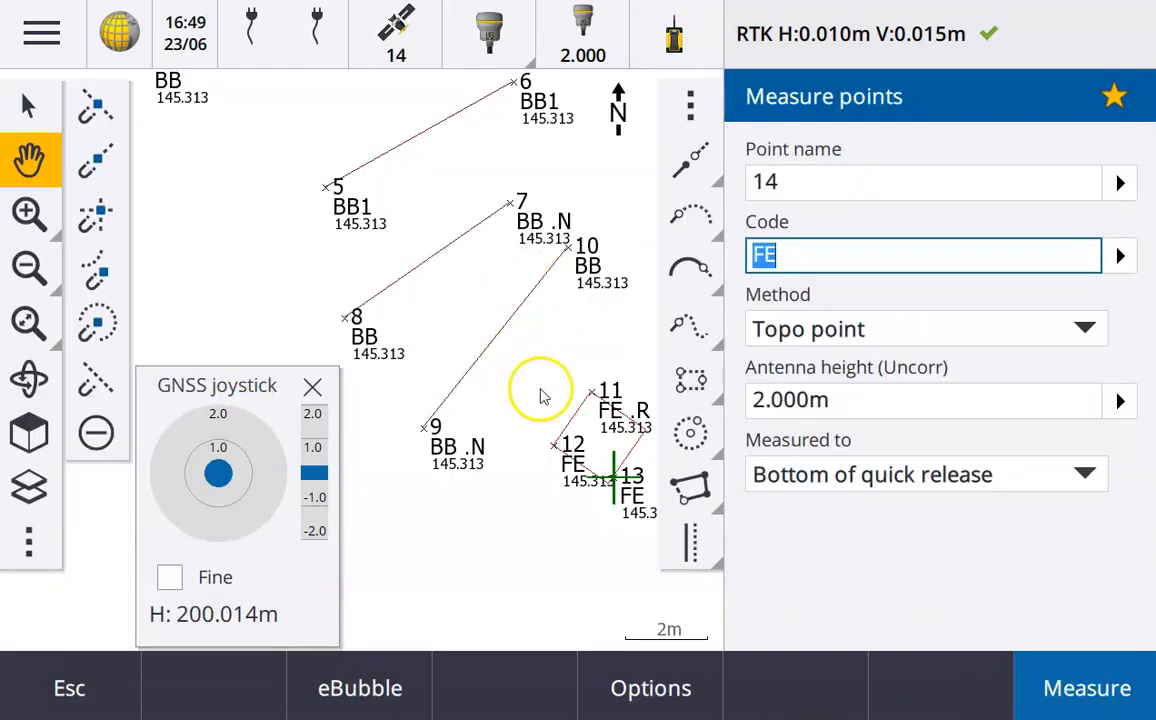
# Leave point measuring and open the review details of point 7 from the map
pyautogui.click(88, 678)
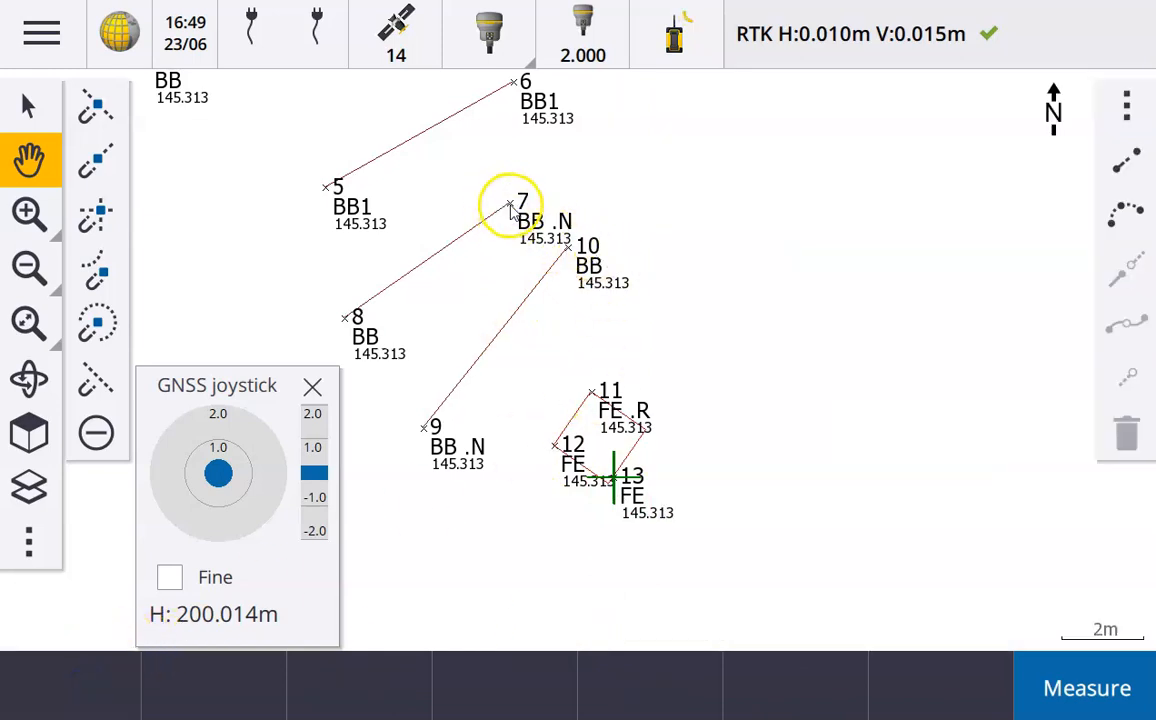
pyautogui.moveTo(510, 205); pyautogui.dragTo(578, 364)
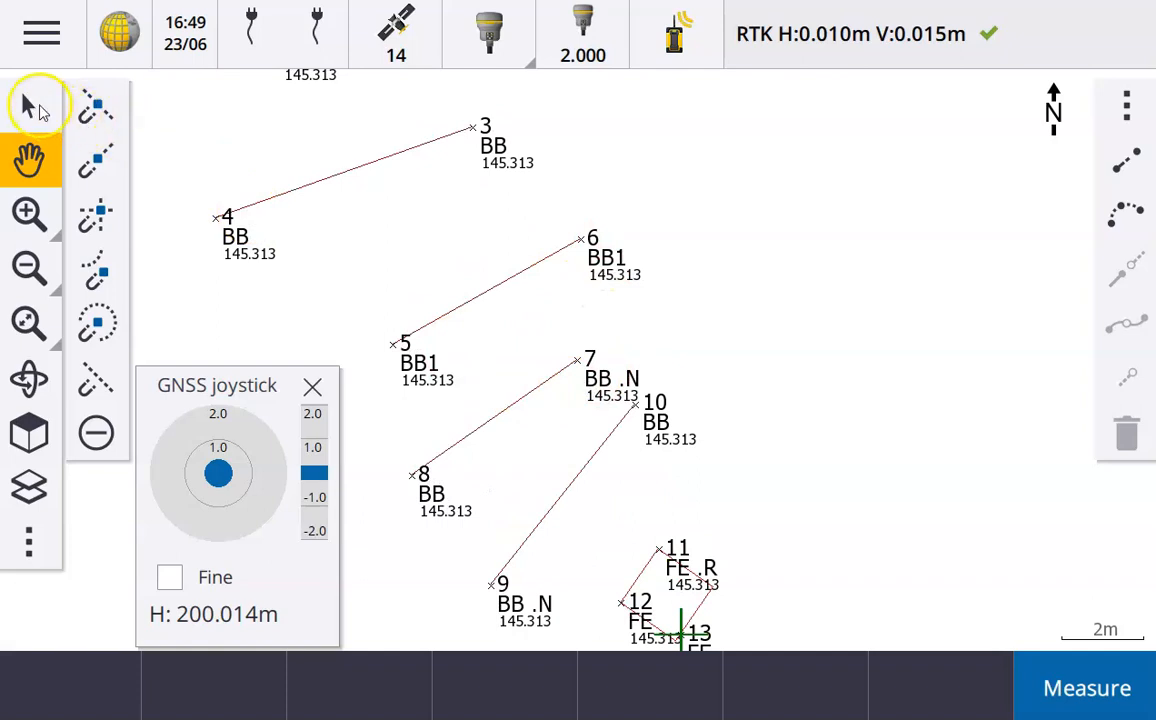
pyautogui.click(29, 105)
pyautogui.click(577, 361)
pyautogui.rightClick(795, 338)
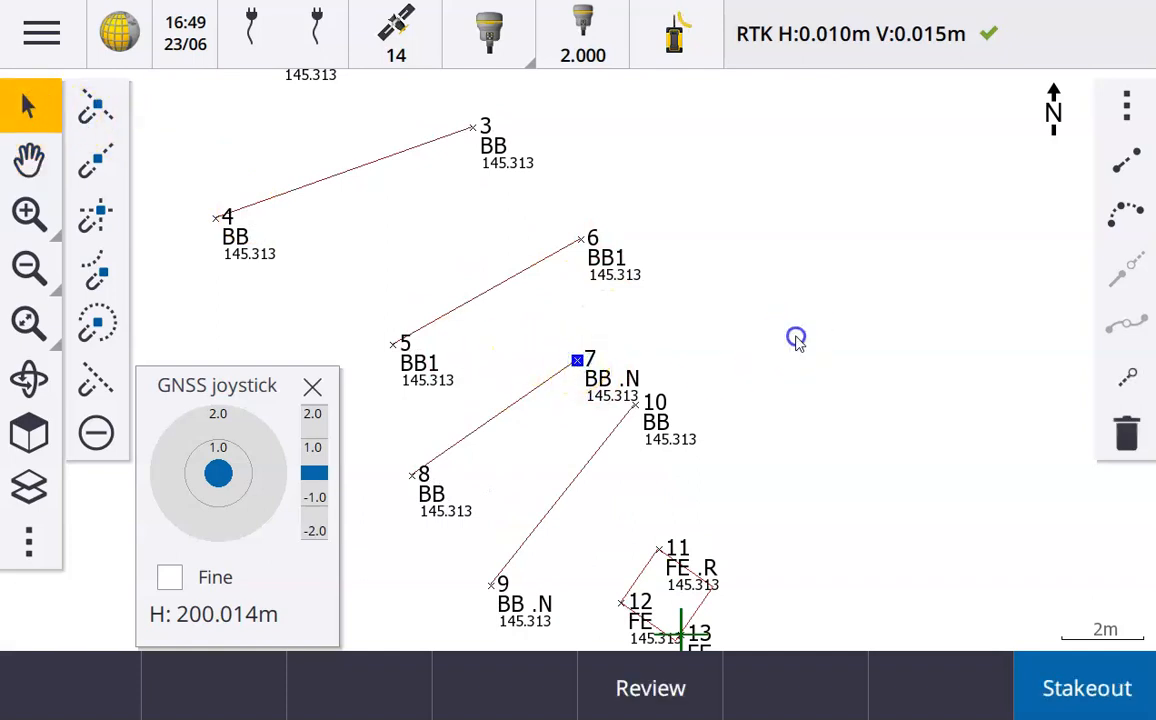
pyautogui.click(710, 180)
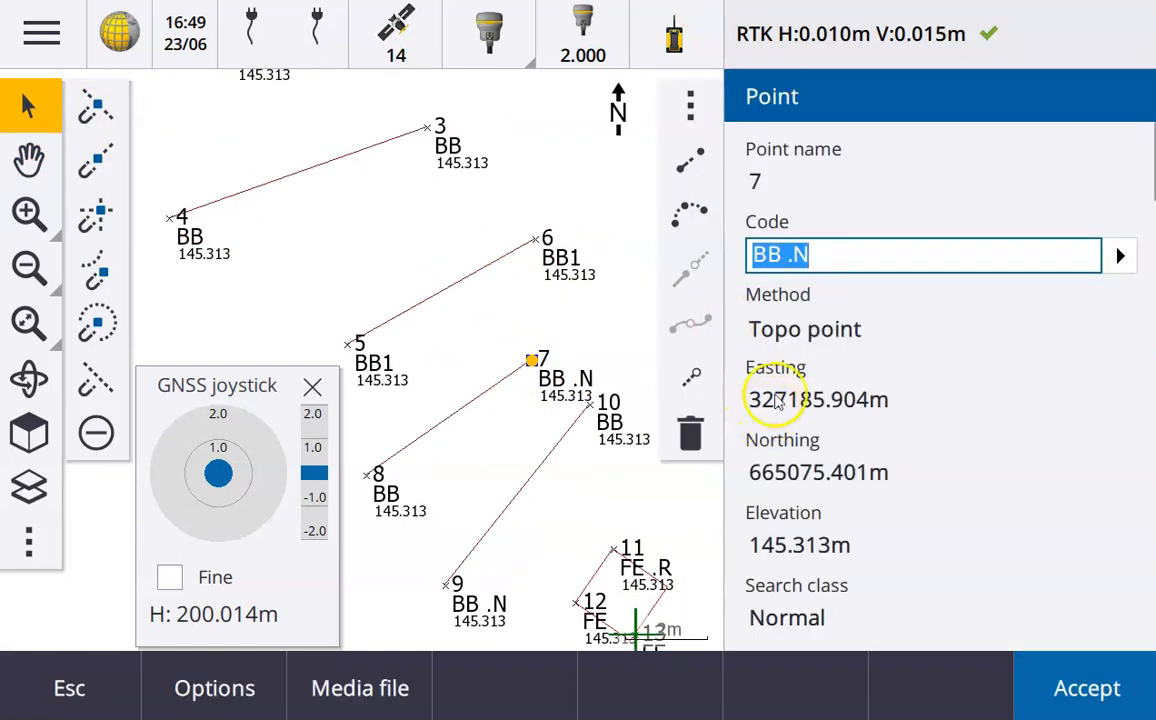
# Replace point 7's code with BB1, store the change and deselect the point
pyautogui.click(836, 260)
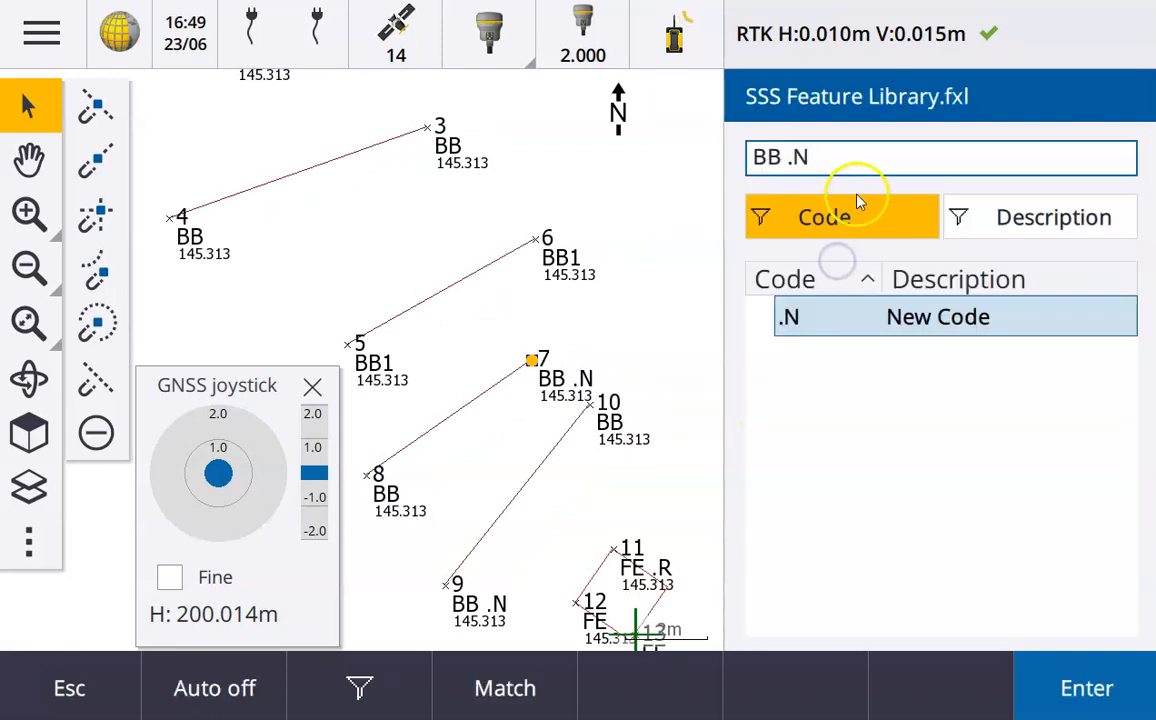
pyautogui.moveTo(821, 158); pyautogui.dragTo(780, 156)
pyautogui.write('1')
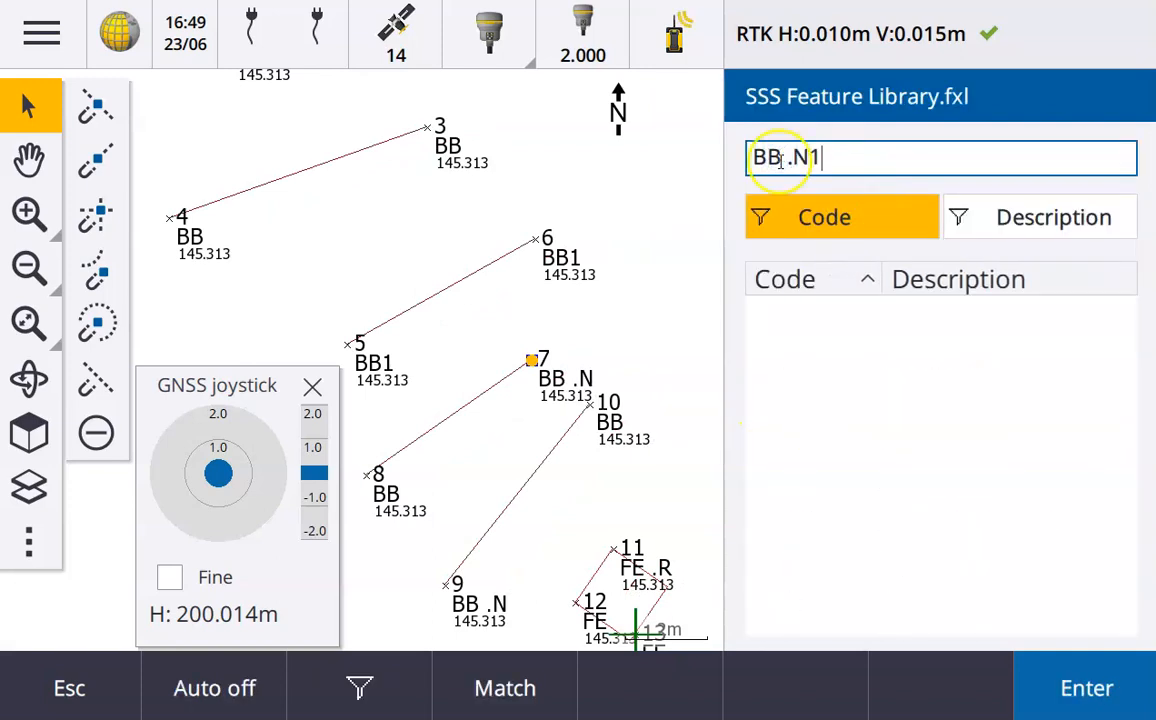
pyautogui.press('BackSpace')
pyautogui.press('BackSpace')
pyautogui.press('BackSpace')
pyautogui.press('BackSpace')
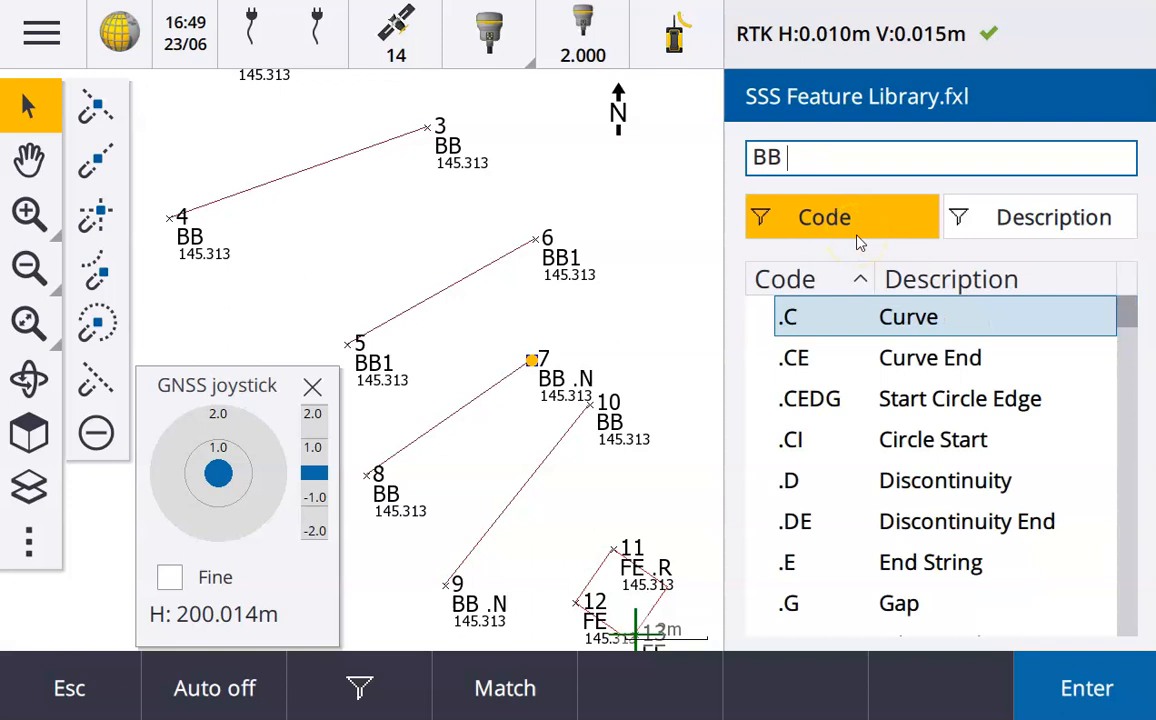
pyautogui.write('1')
pyautogui.press('Return')
pyautogui.press('Return')
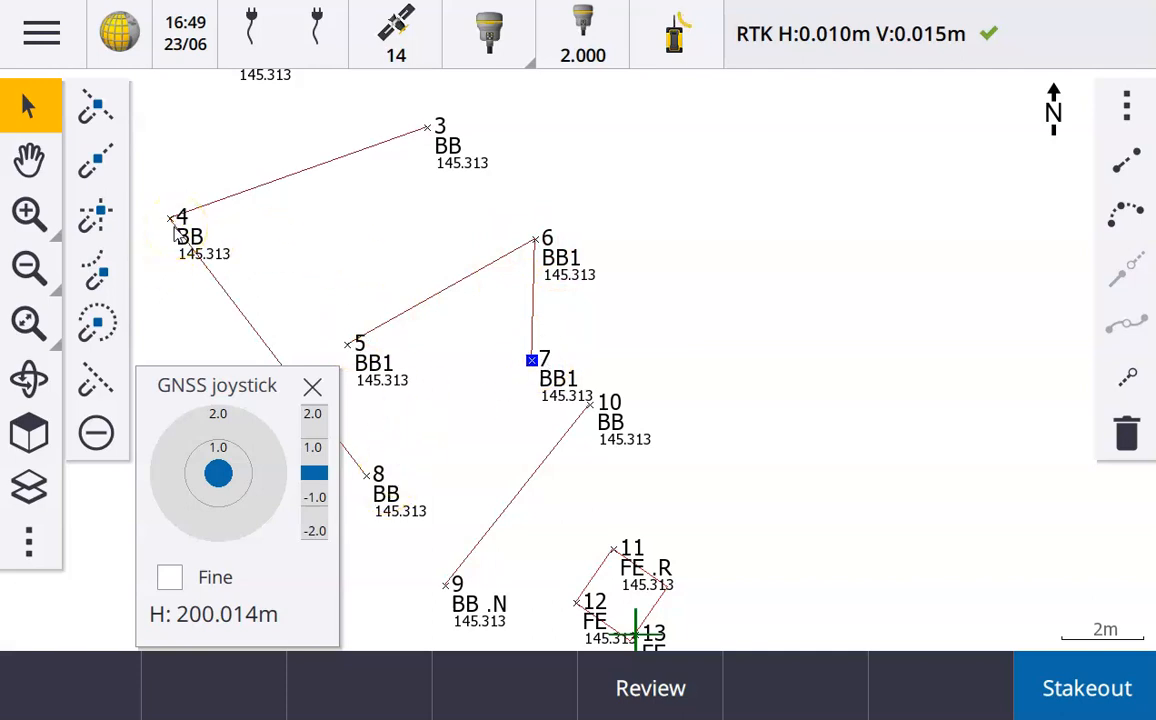
pyautogui.click(531, 359)
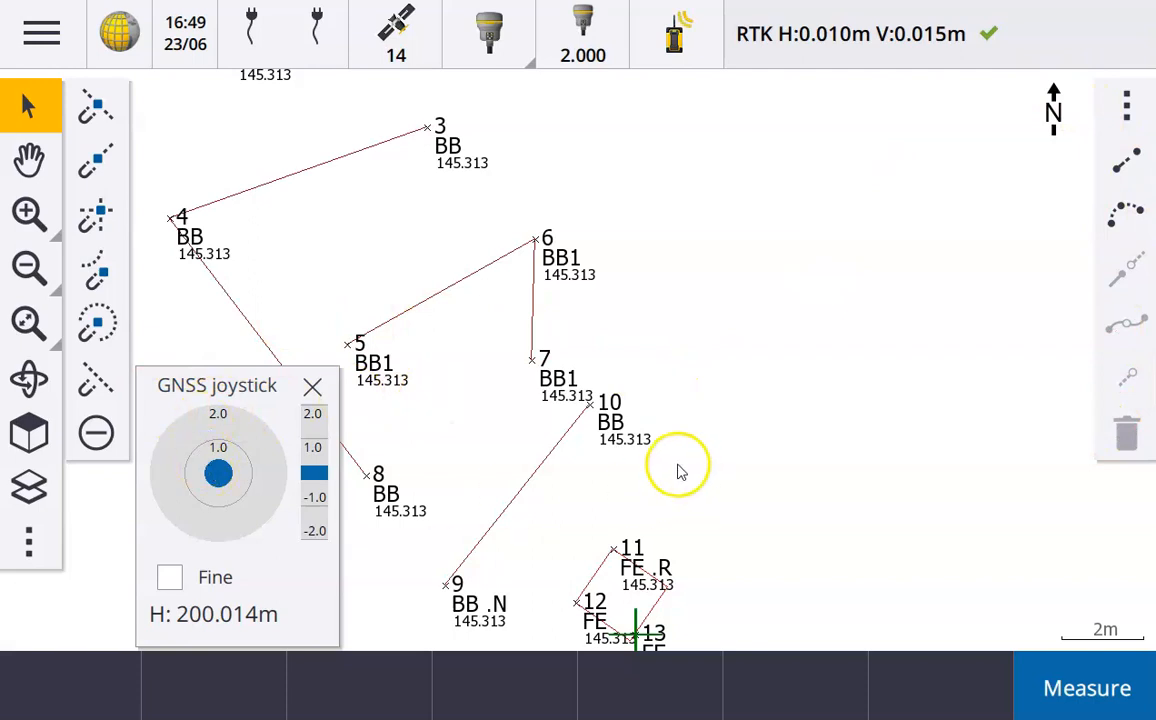
pyautogui.click(28, 160)
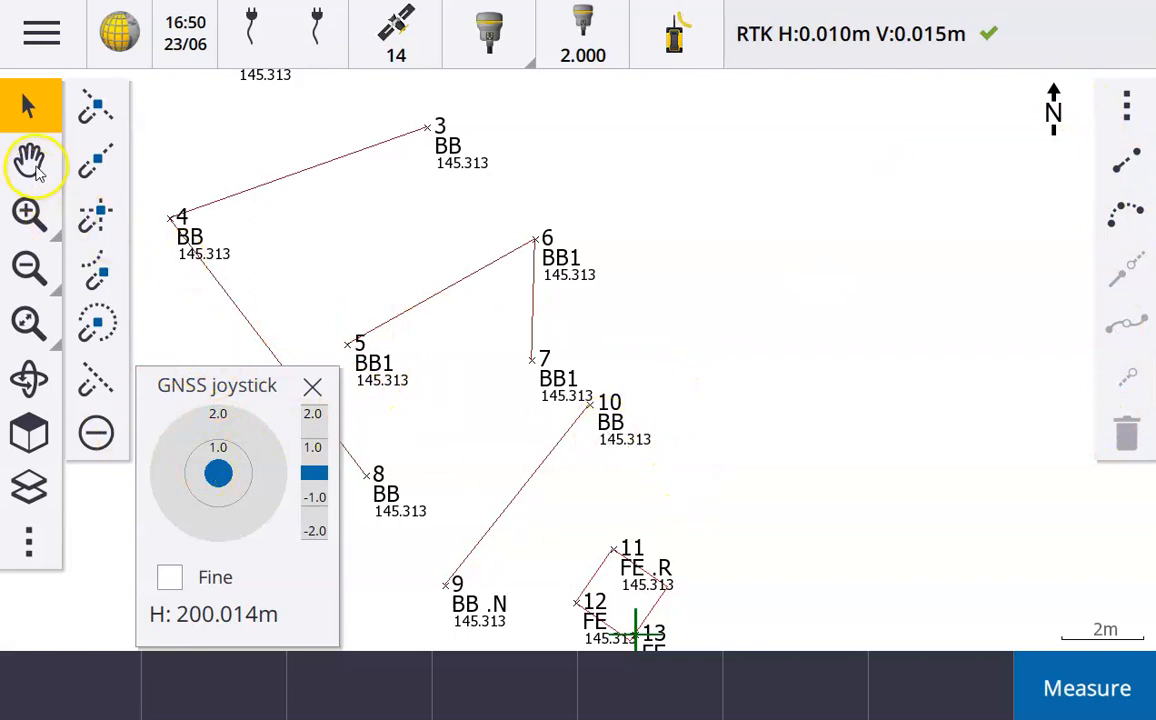
pyautogui.moveTo(490, 413); pyautogui.dragTo(647, 245)
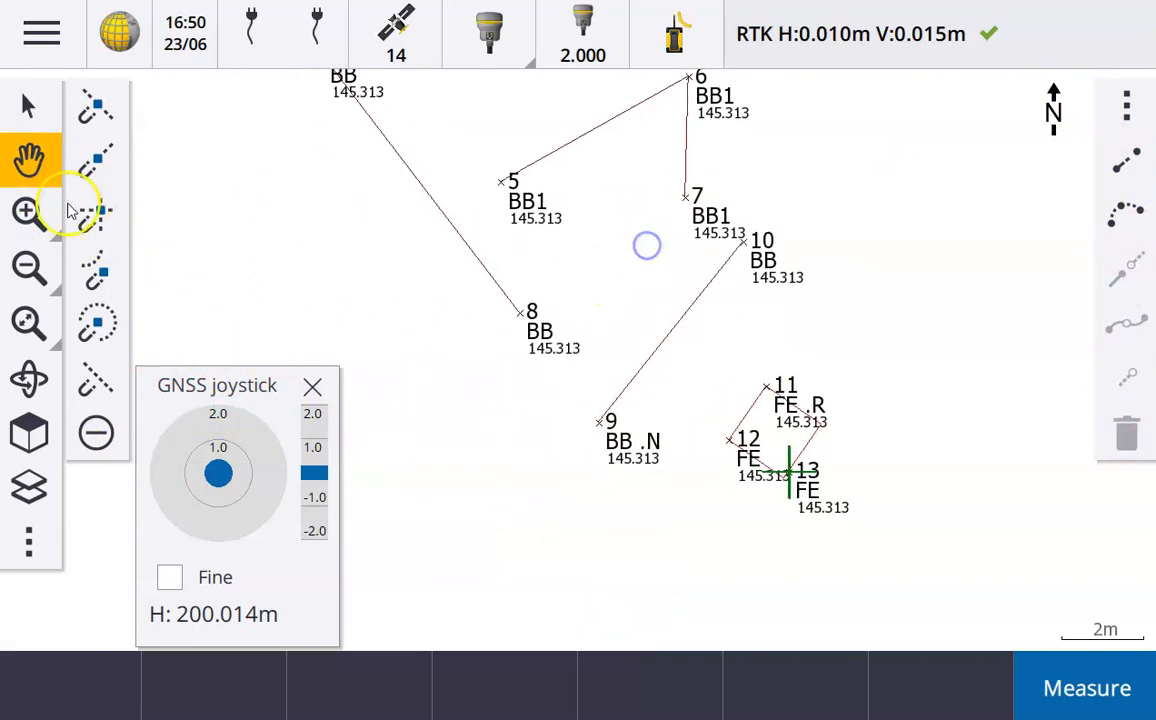
pyautogui.click(28, 267)
pyautogui.moveTo(503, 271); pyautogui.dragTo(540, 350)
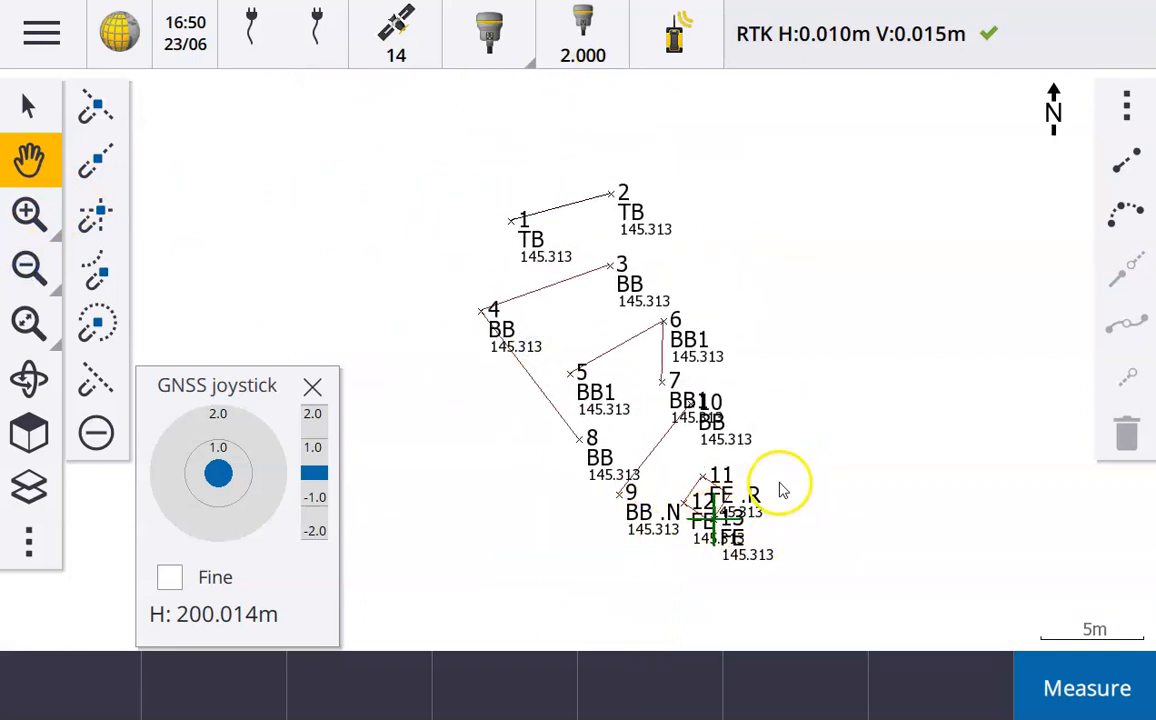
# End the GNSS survey and decline powering down the receiver
pyautogui.click(42, 46)
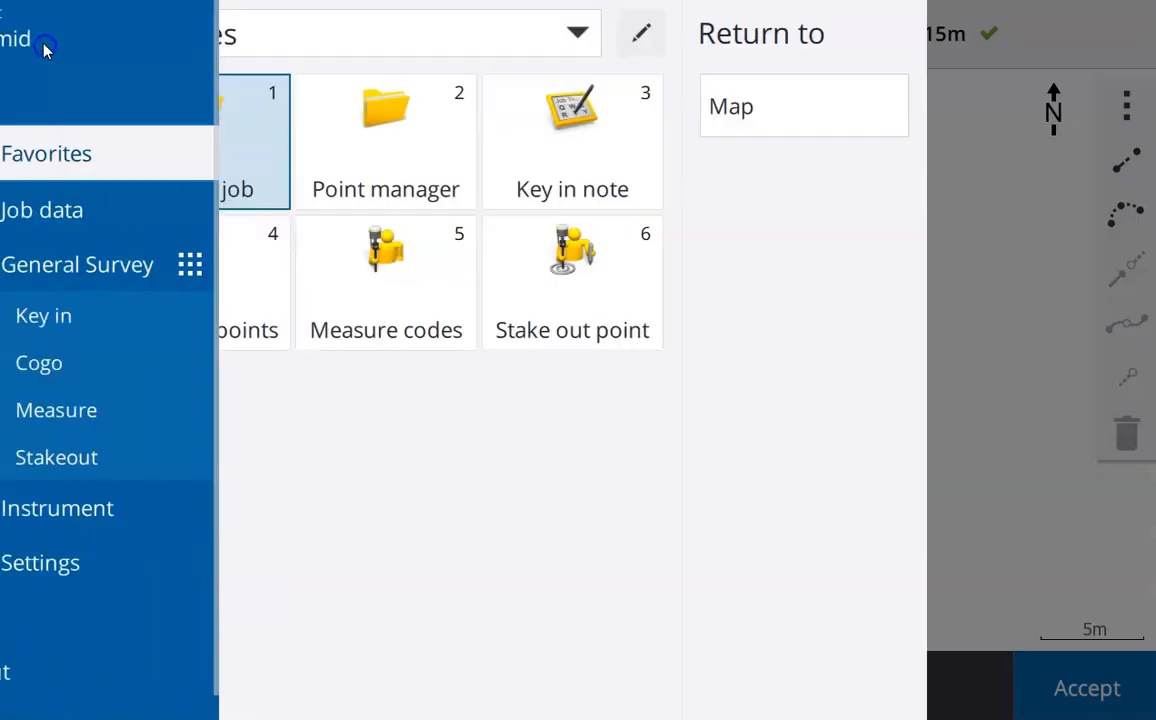
pyautogui.click(121, 408)
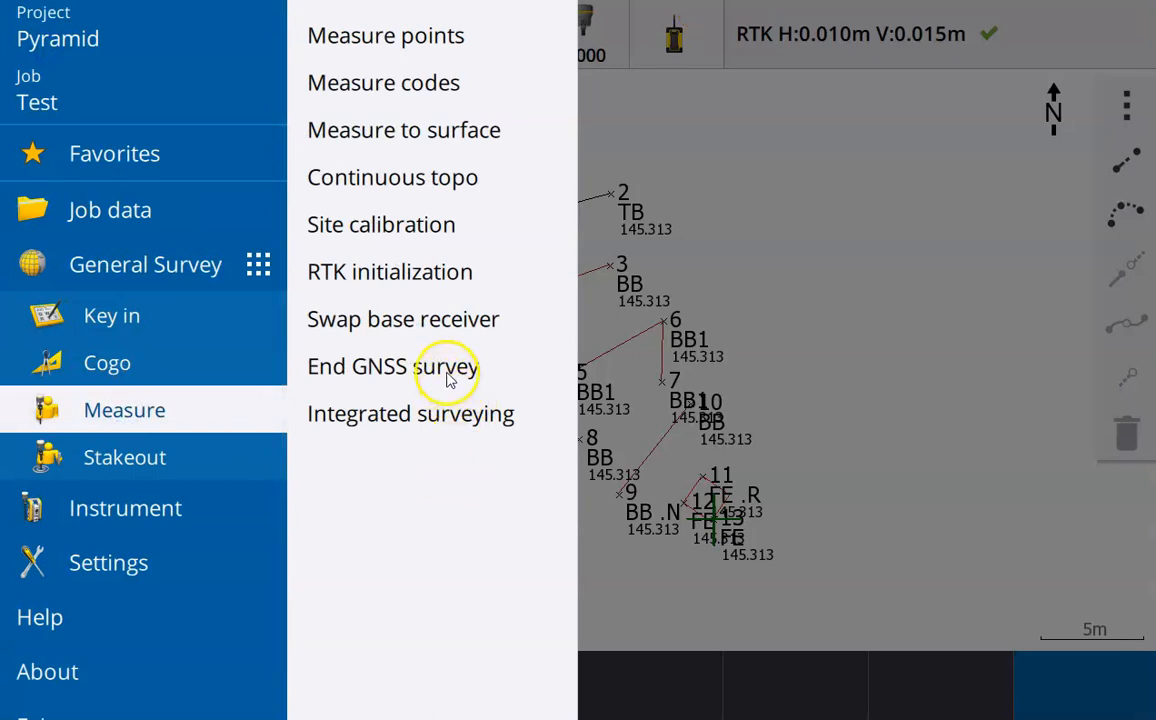
pyautogui.click(447, 370)
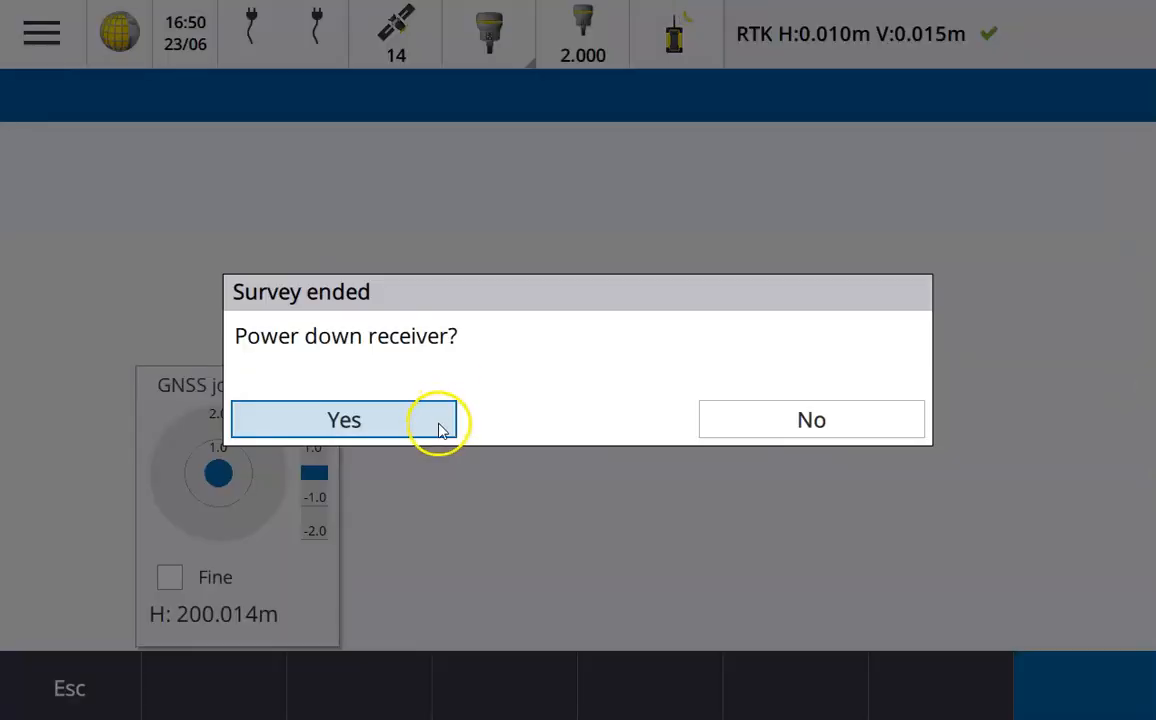
pyautogui.click(805, 422)
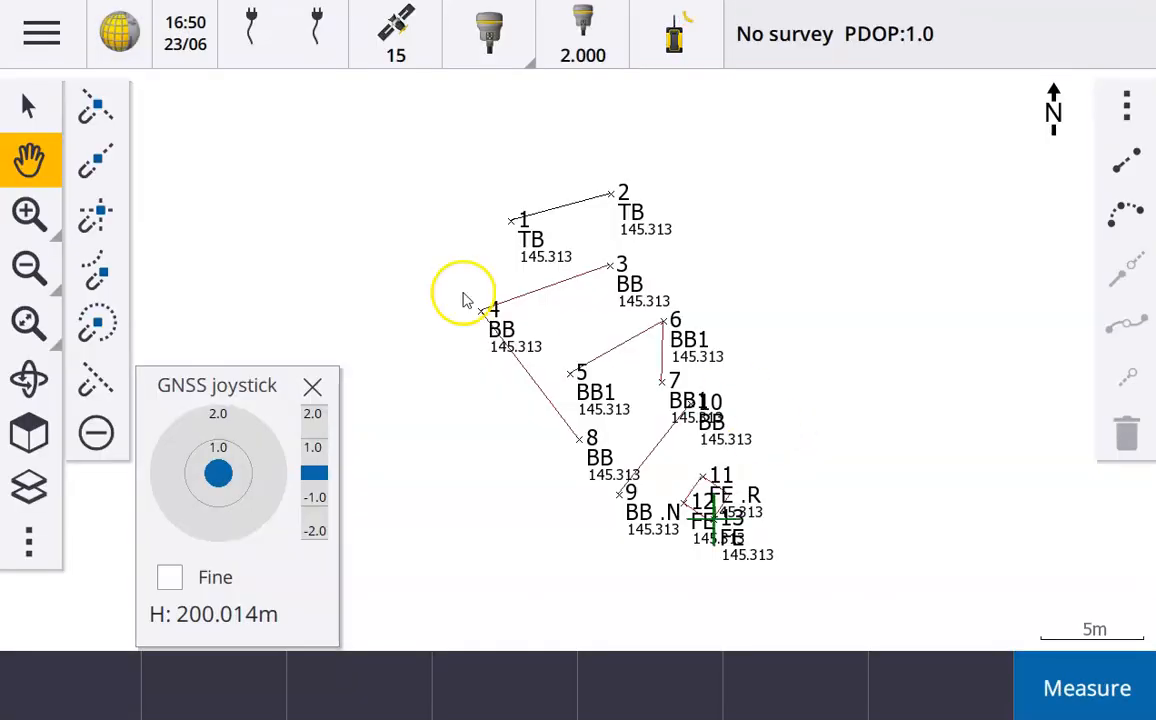
# Copy the files of job Test to the D: drive, moving the GNSS joystick clear of the copy options
pyautogui.click(43, 33)
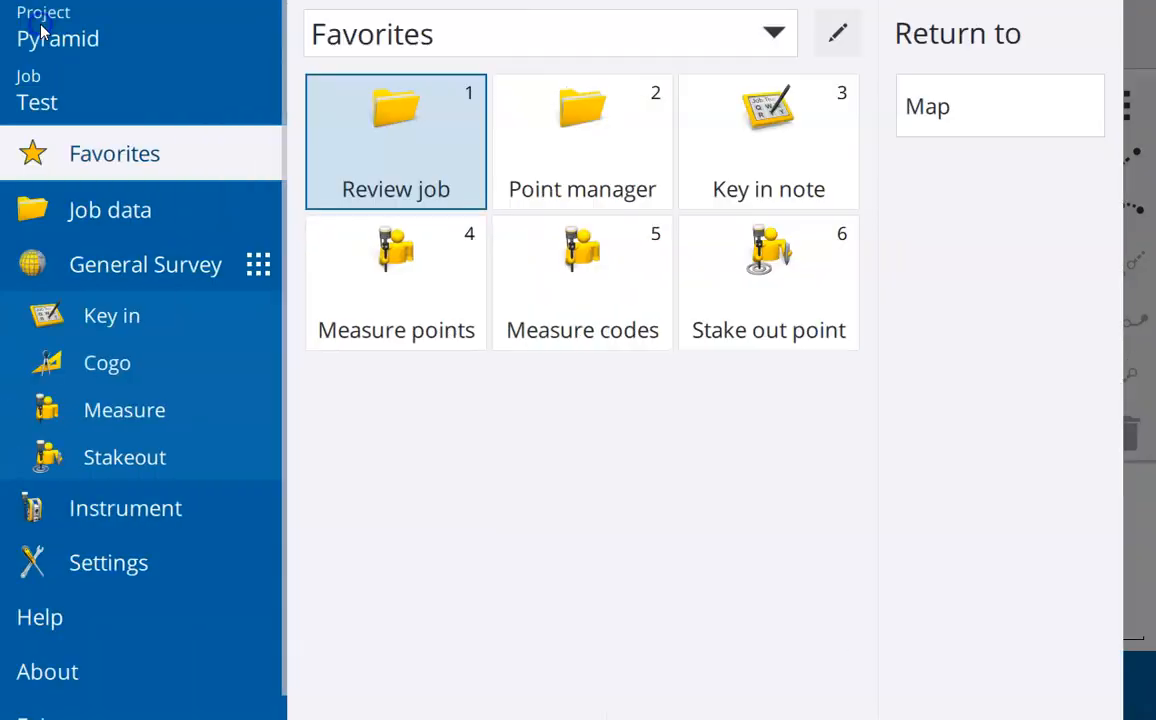
pyautogui.click(34, 88)
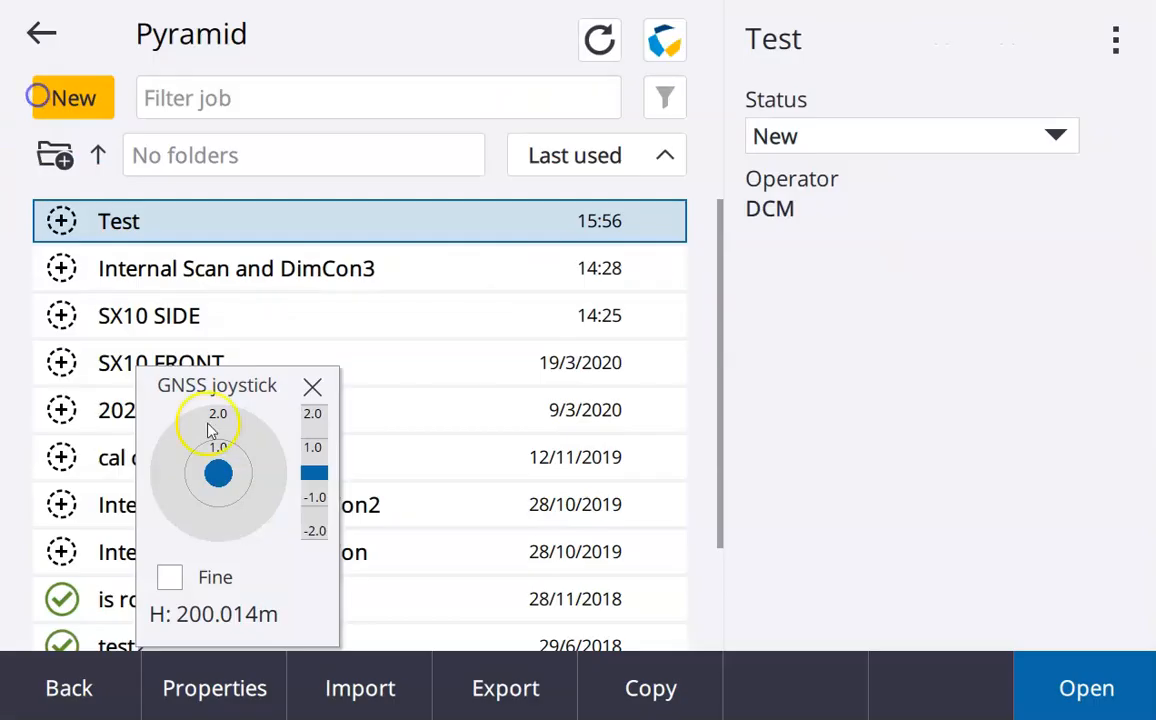
pyautogui.click(629, 702)
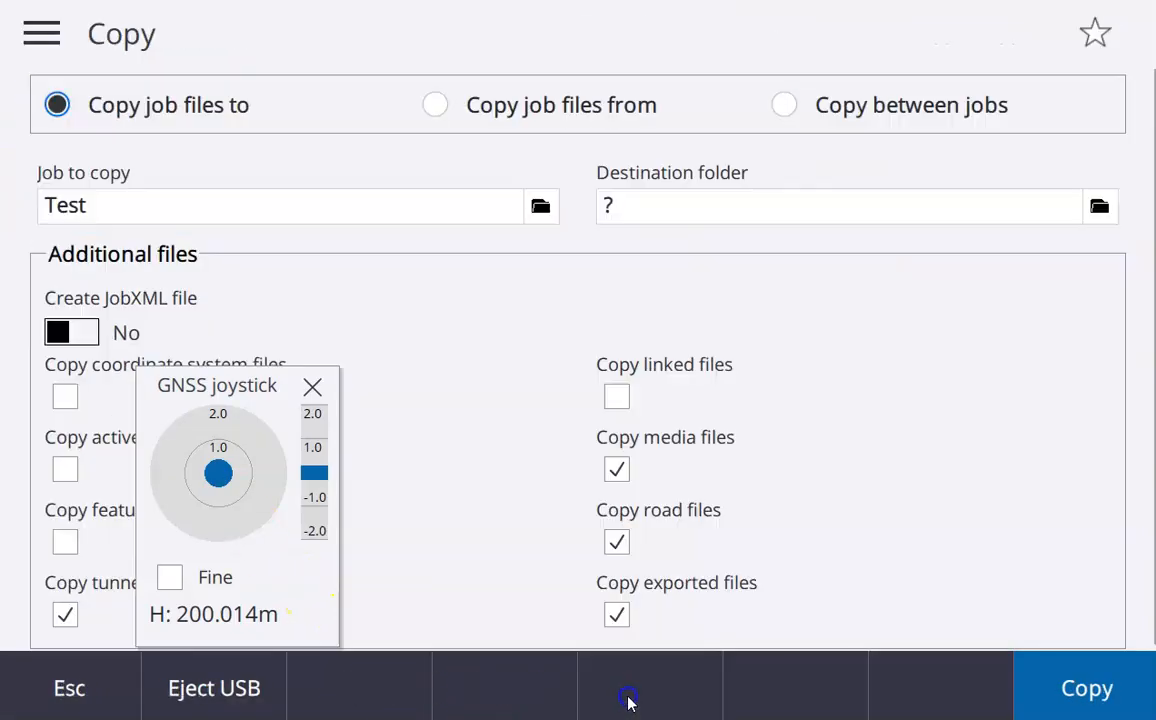
pyautogui.click(1098, 206)
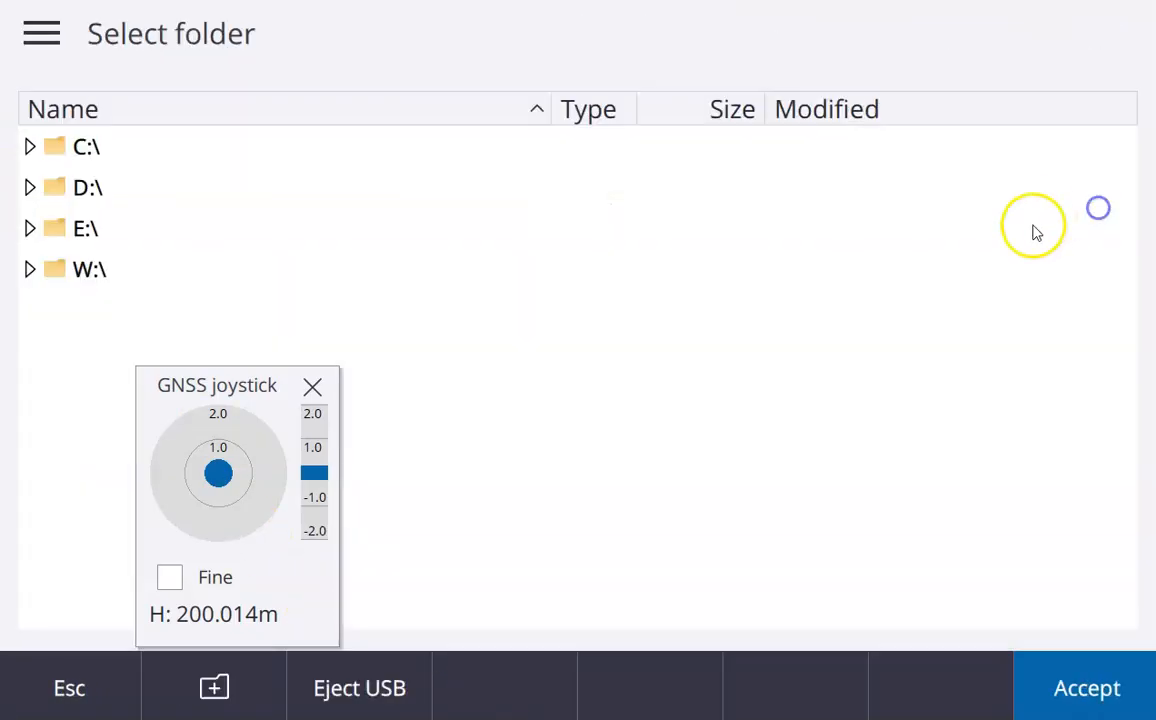
pyautogui.doubleClick(88, 192)
pyautogui.click(1068, 688)
pyautogui.moveTo(172, 386); pyautogui.dragTo(934, 315)
pyautogui.click(1085, 700)
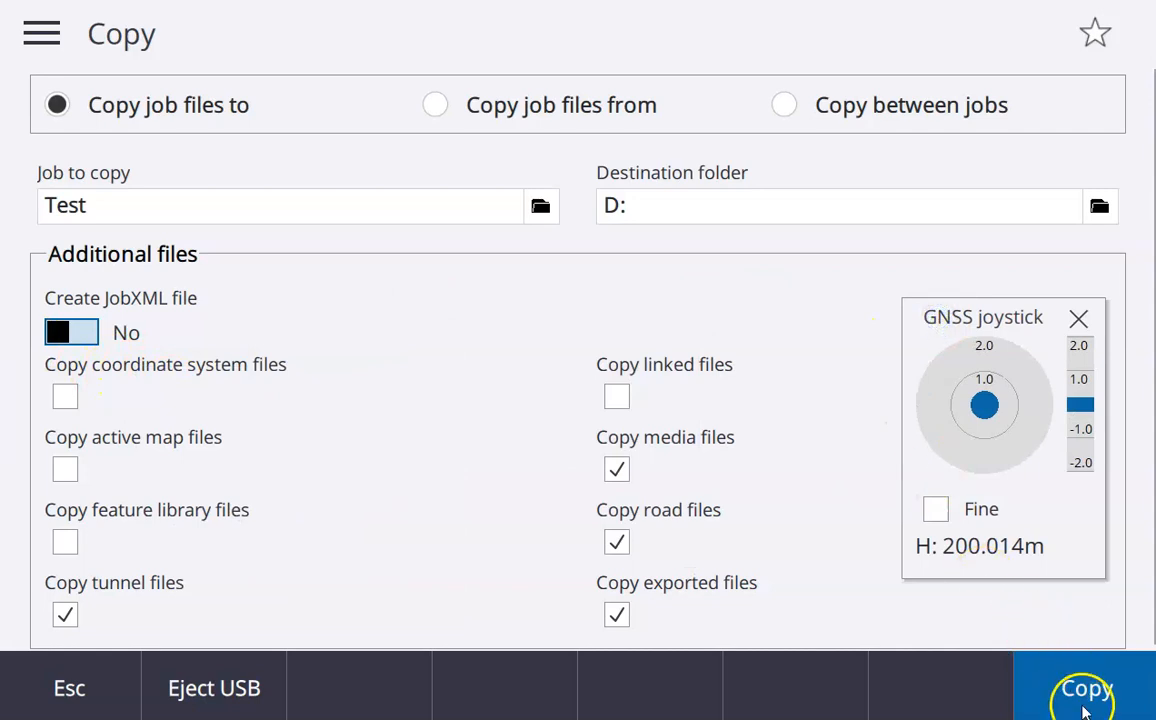